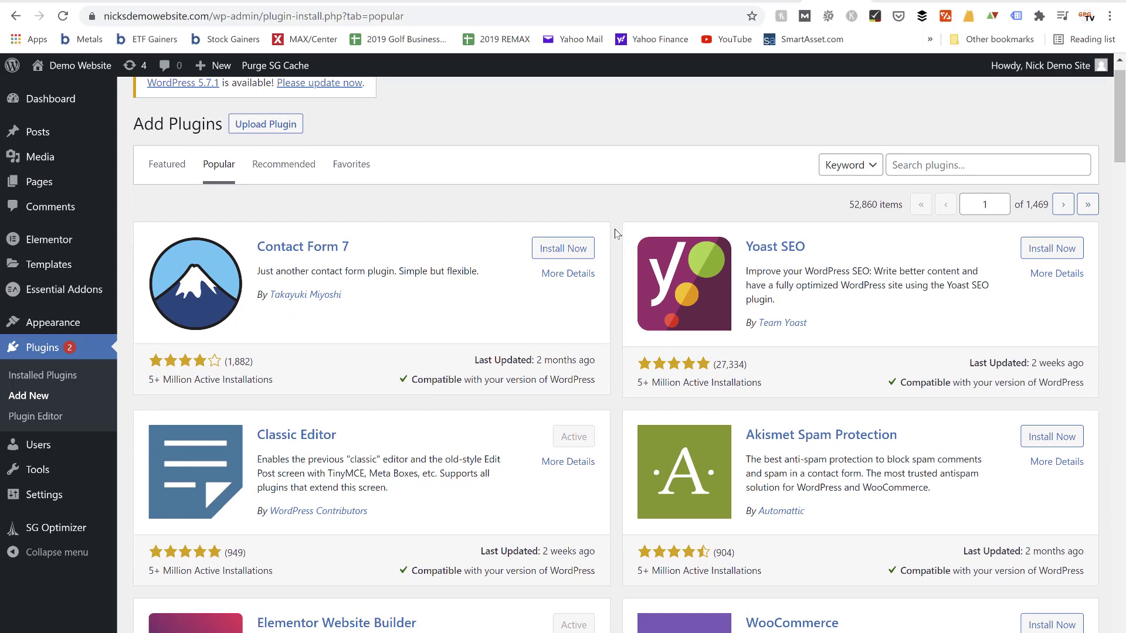
# Install the Yoast SEO plugin from the popular plugins list
pyautogui.scroll(1, 616, 233)
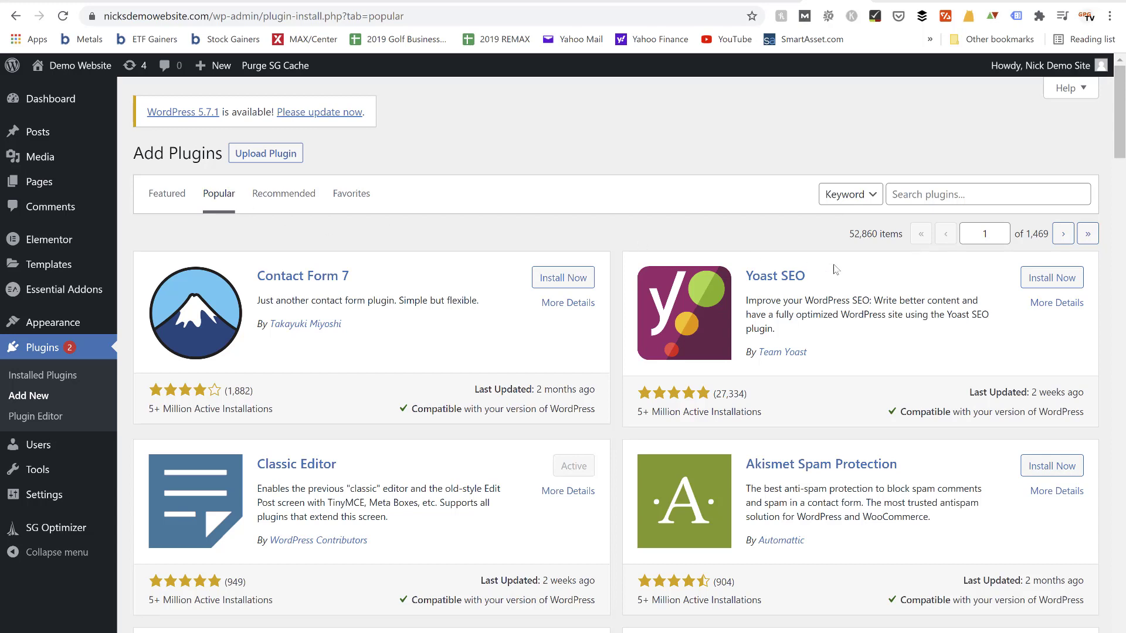
pyautogui.click(1051, 279)
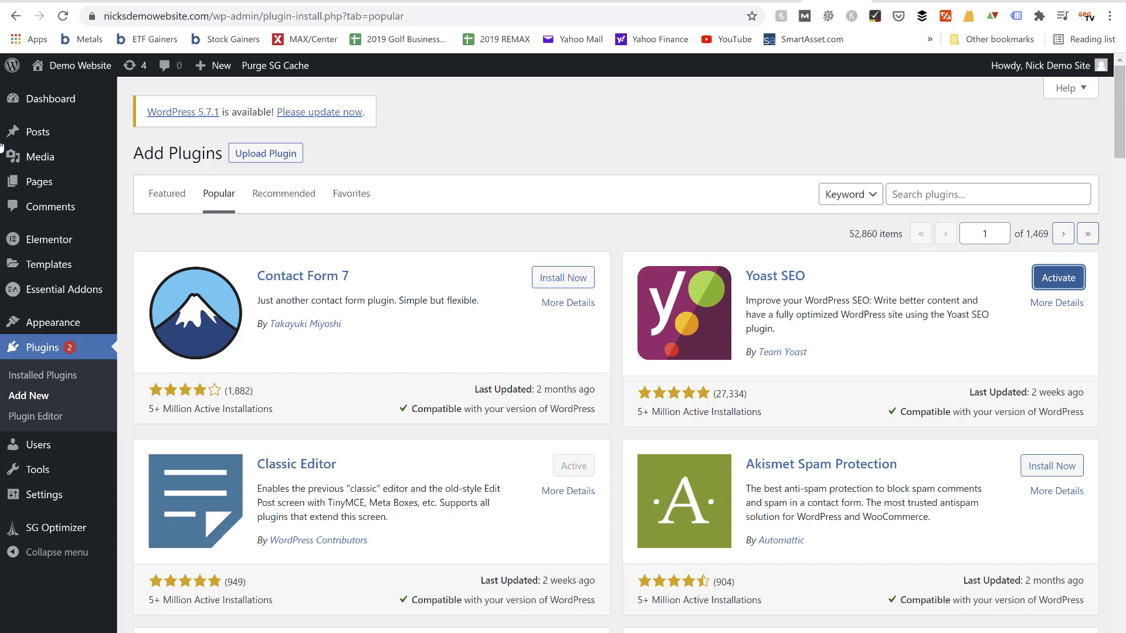
# Open the add-new-post editor in a new tab and look over its sections before Yoast SEO is active
pyautogui.moveTo(46, 141)
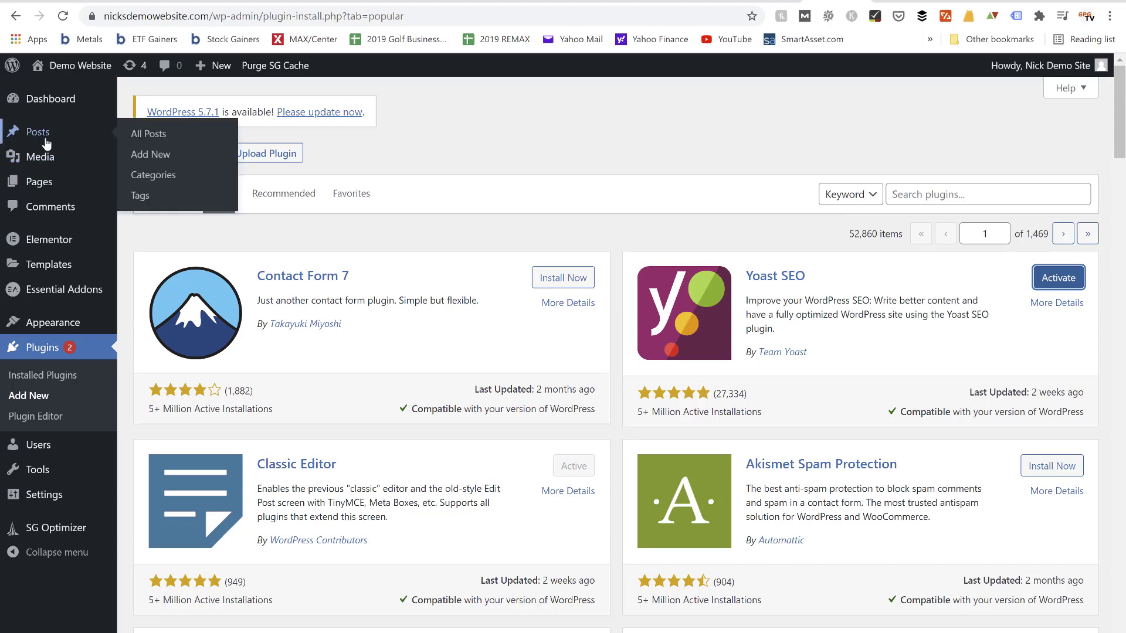
pyautogui.rightClick(154, 159)
pyautogui.click(220, 169)
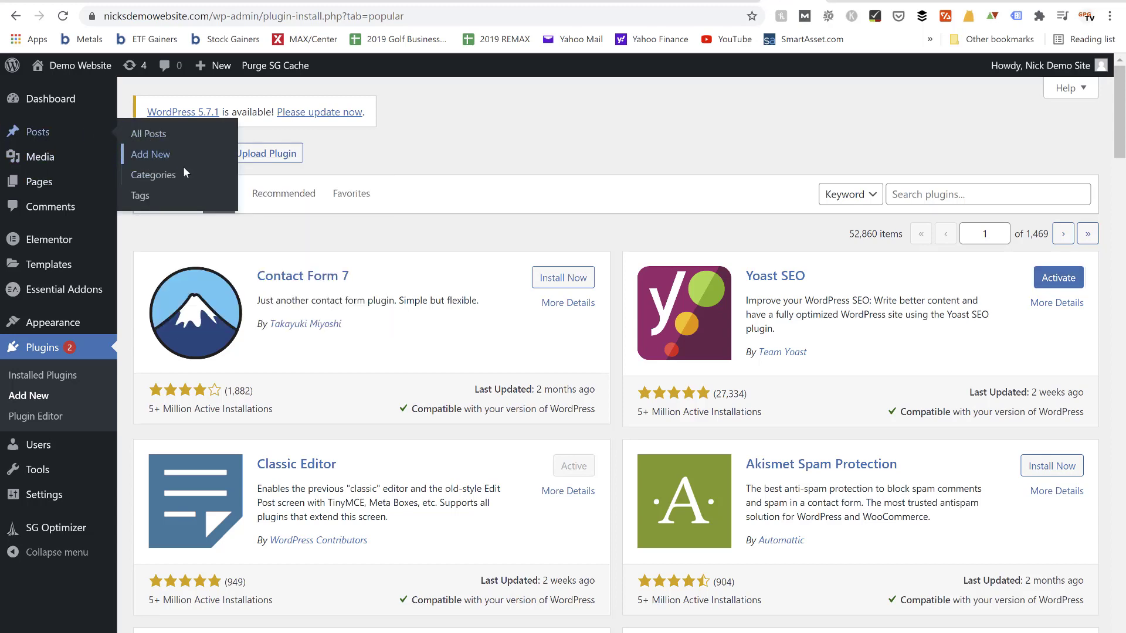
pyautogui.click(837, 1)
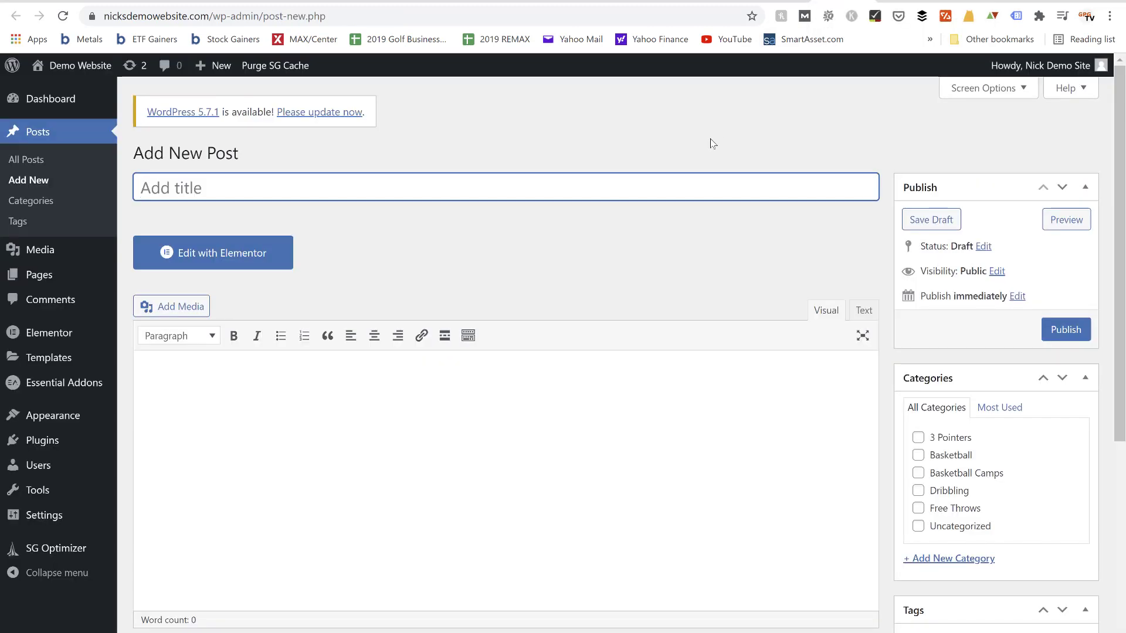
pyautogui.scroll(-1, 691, 250)
pyautogui.scroll(-5, 691, 250)
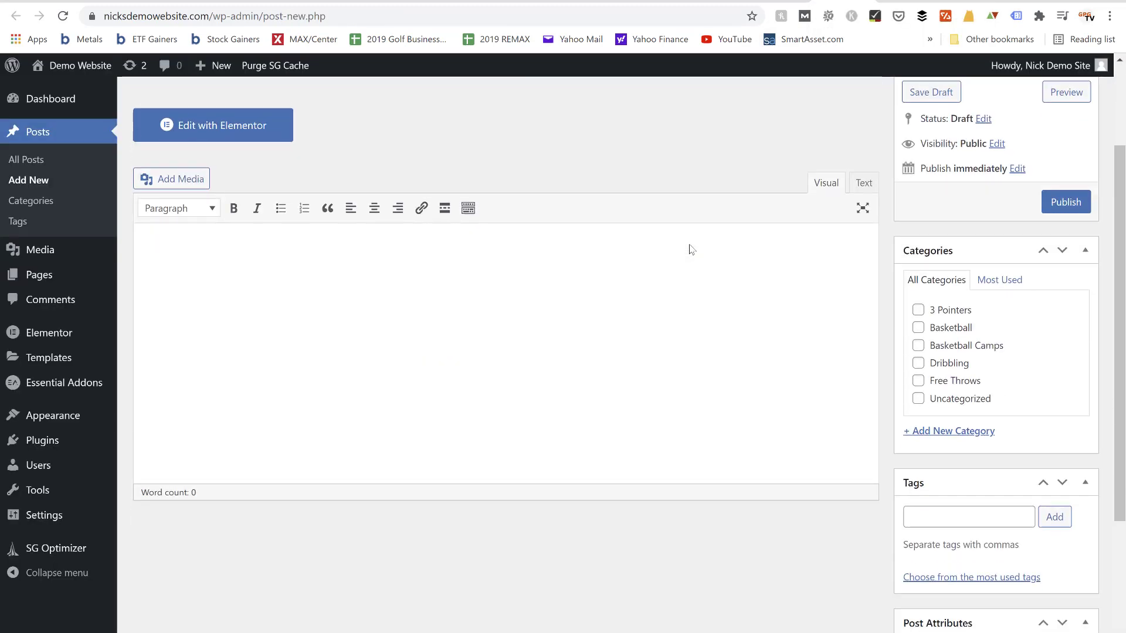
pyautogui.scroll(5, 691, 250)
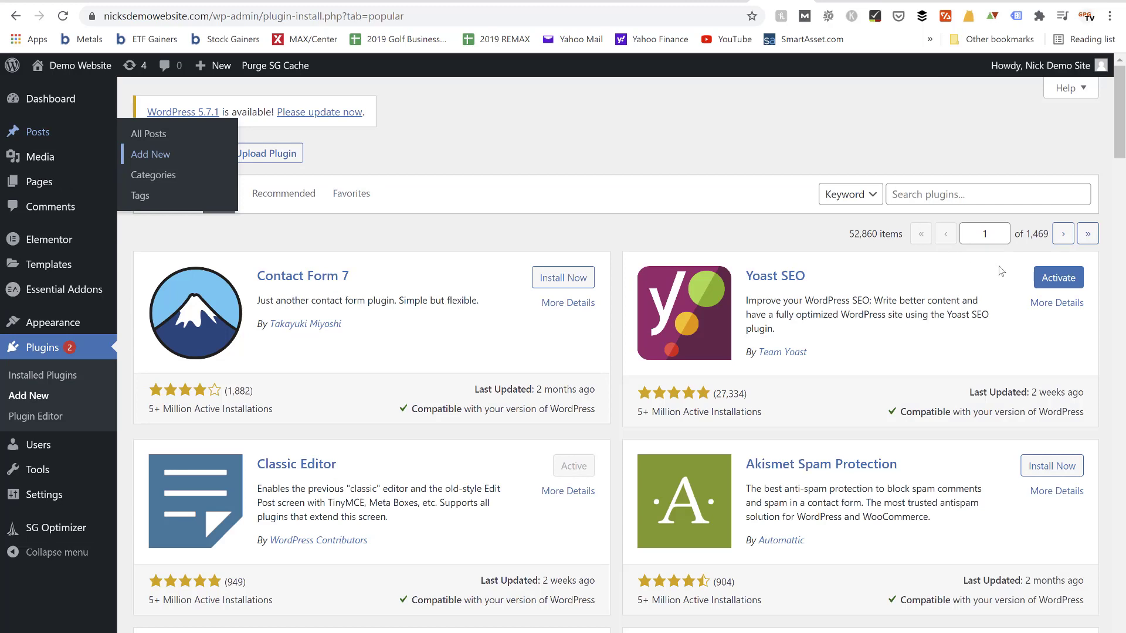
# Activate the Yoast SEO plugin and reload the new post editor in the other tab
pyautogui.click(1073, 285)
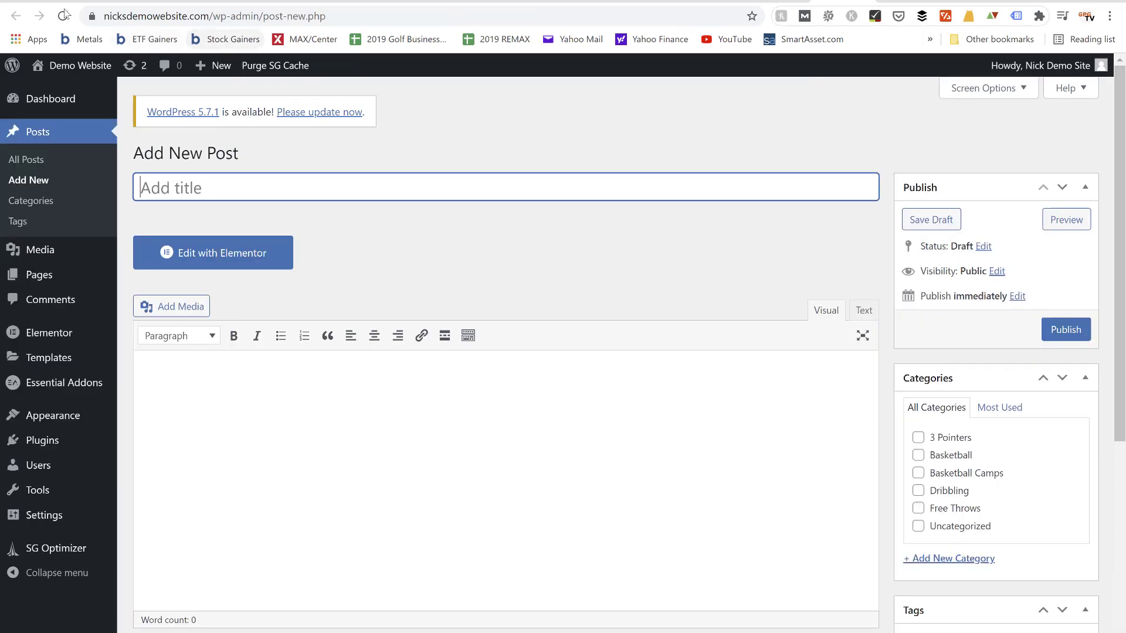
pyautogui.click(62, 18)
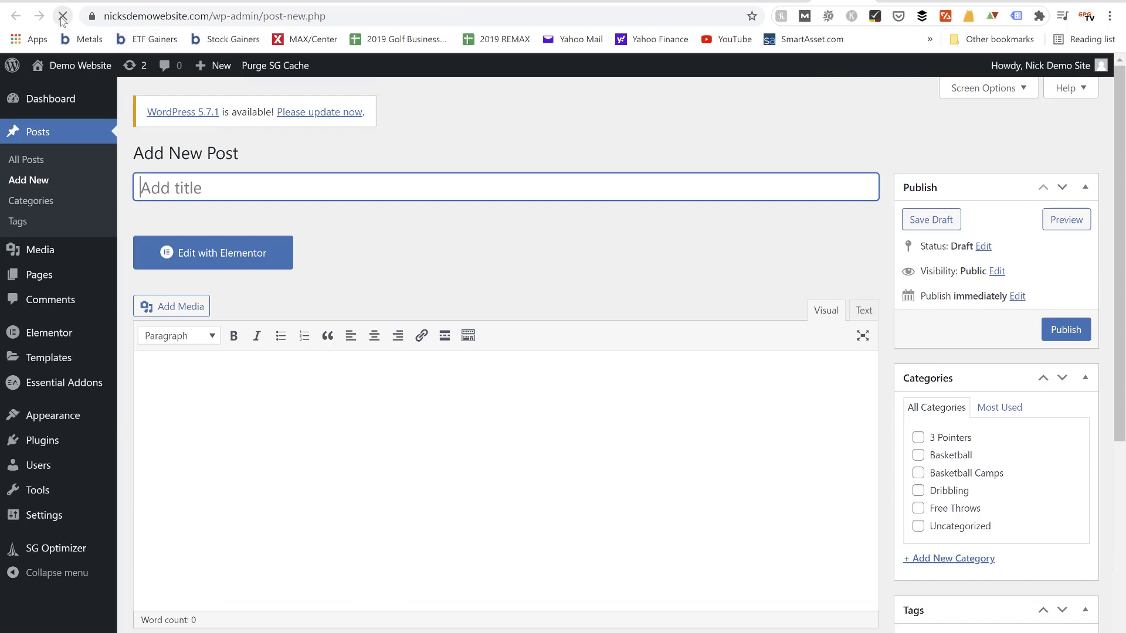
# Examine the Yoast SEO section of the new post, from the focus keyphrase through the Google preview to the meta description
pyautogui.scroll(-5, 421, 243)
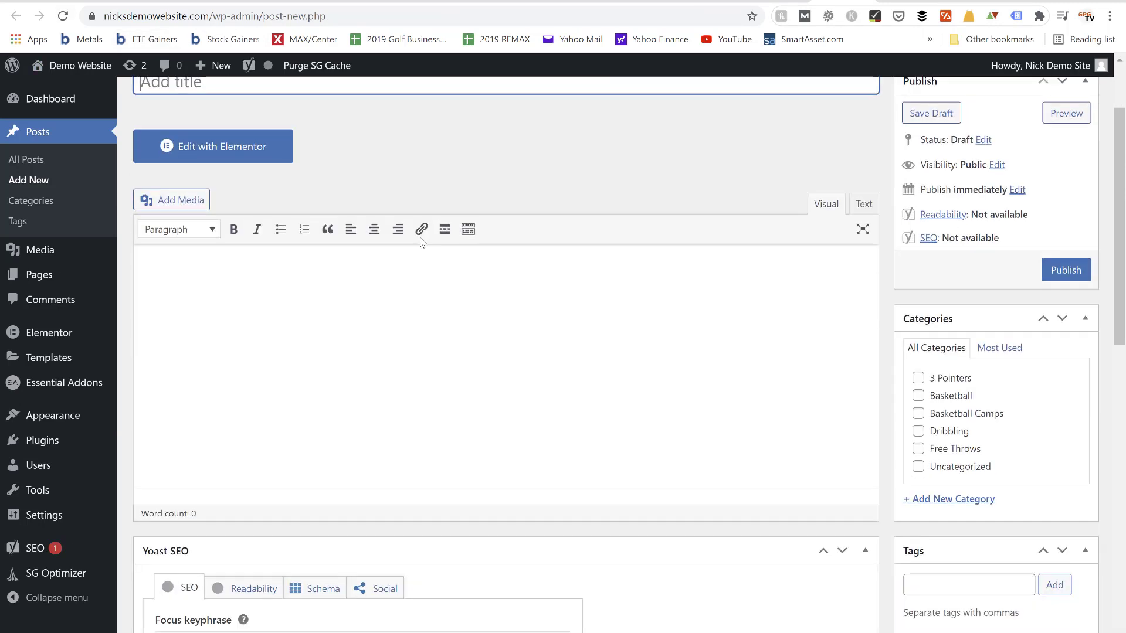
pyautogui.scroll(-3, 421, 243)
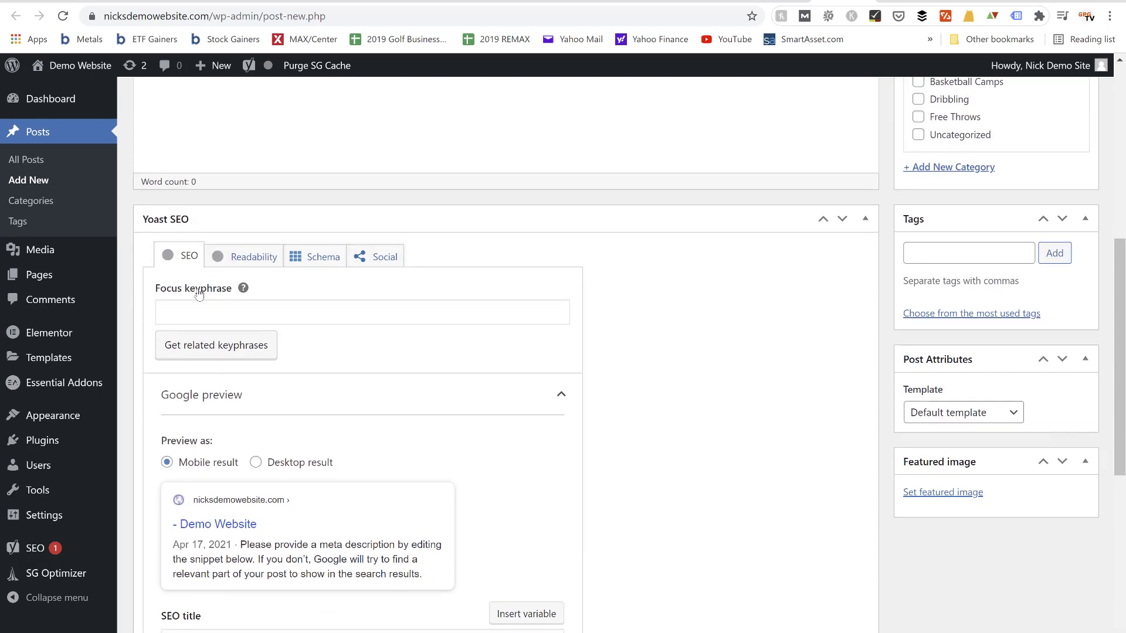
pyautogui.scroll(-1, 202, 320)
pyautogui.scroll(6, 201, 320)
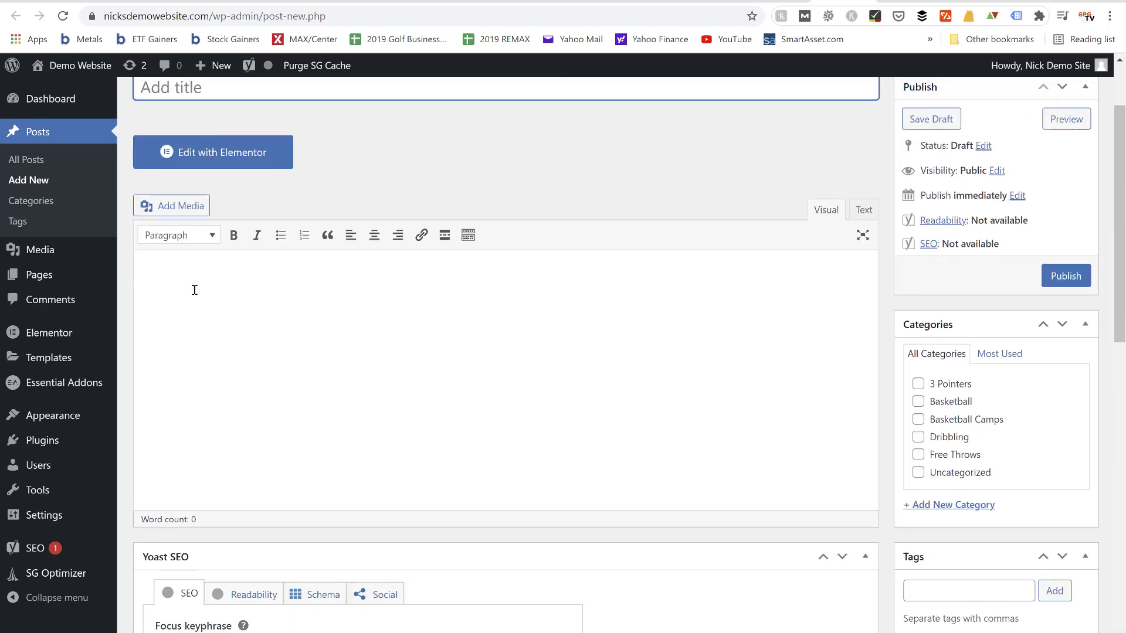
pyautogui.click(194, 292)
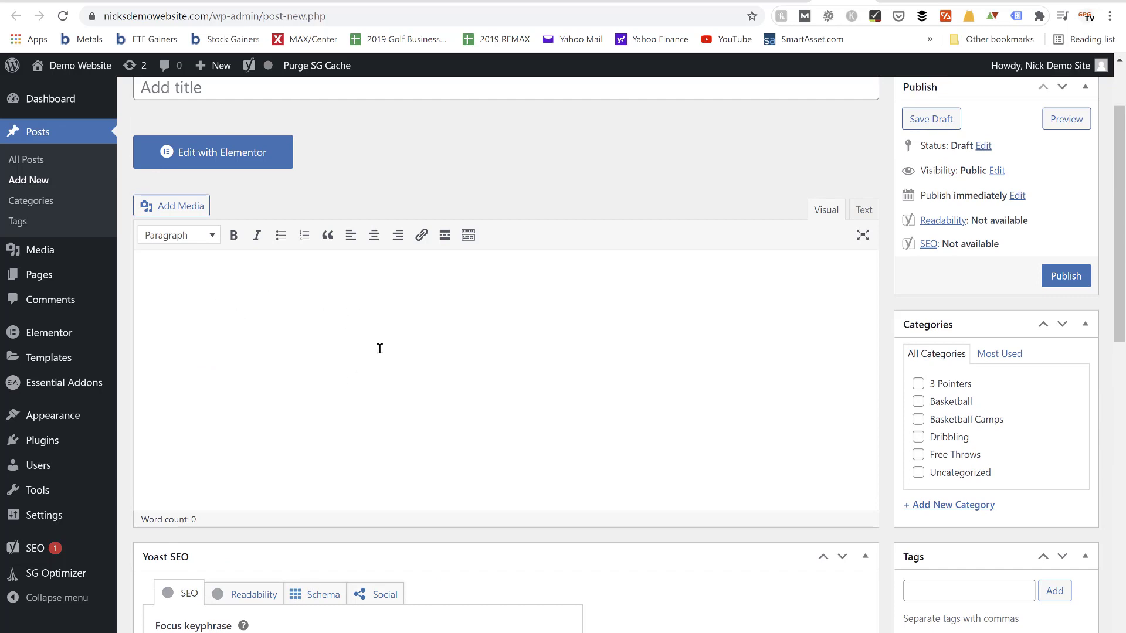
pyautogui.scroll(-7, 277, 382)
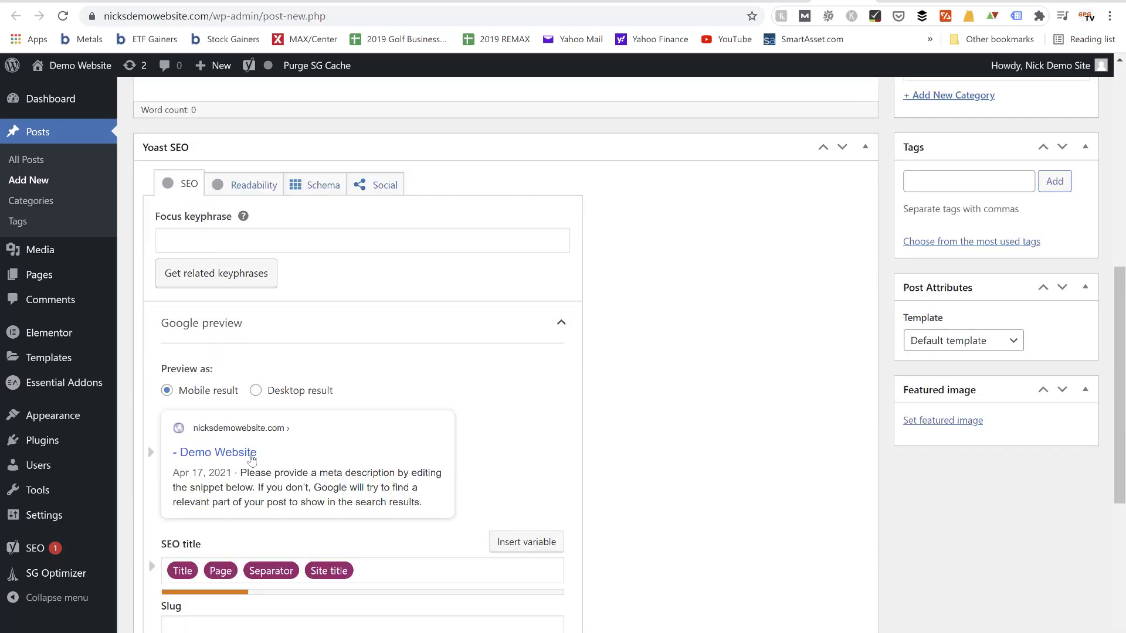
pyautogui.scroll(-2, 251, 476)
pyautogui.scroll(-4, 250, 472)
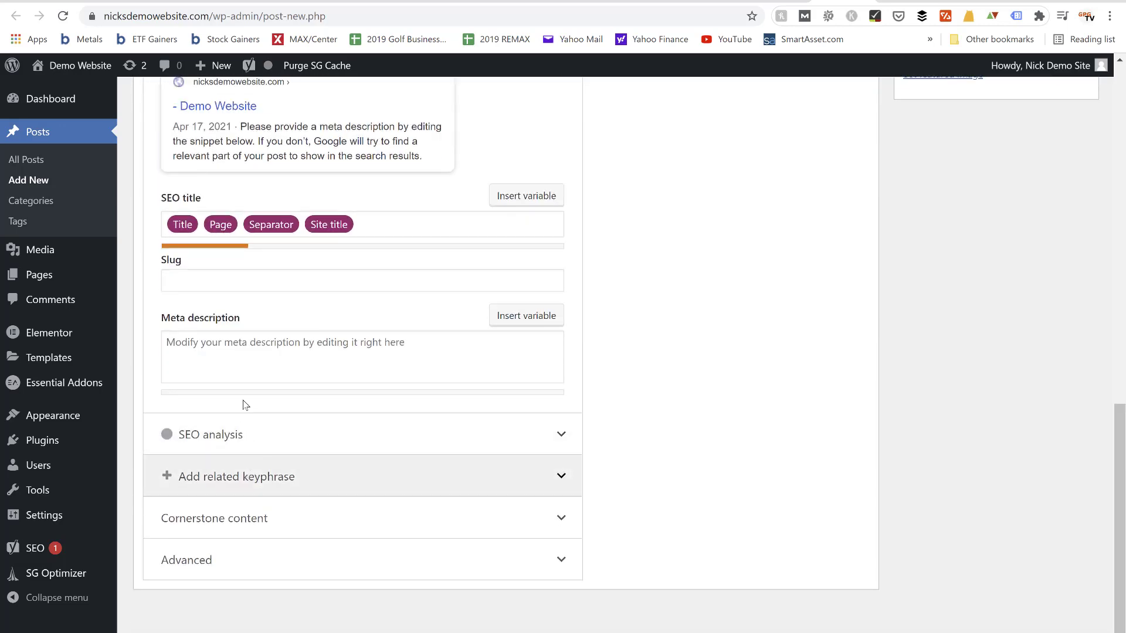
# Expand the SEO analysis of the new post and review its listed problems and improvements
pyautogui.click(234, 435)
pyautogui.scroll(-2, 233, 440)
pyautogui.scroll(-3, 234, 439)
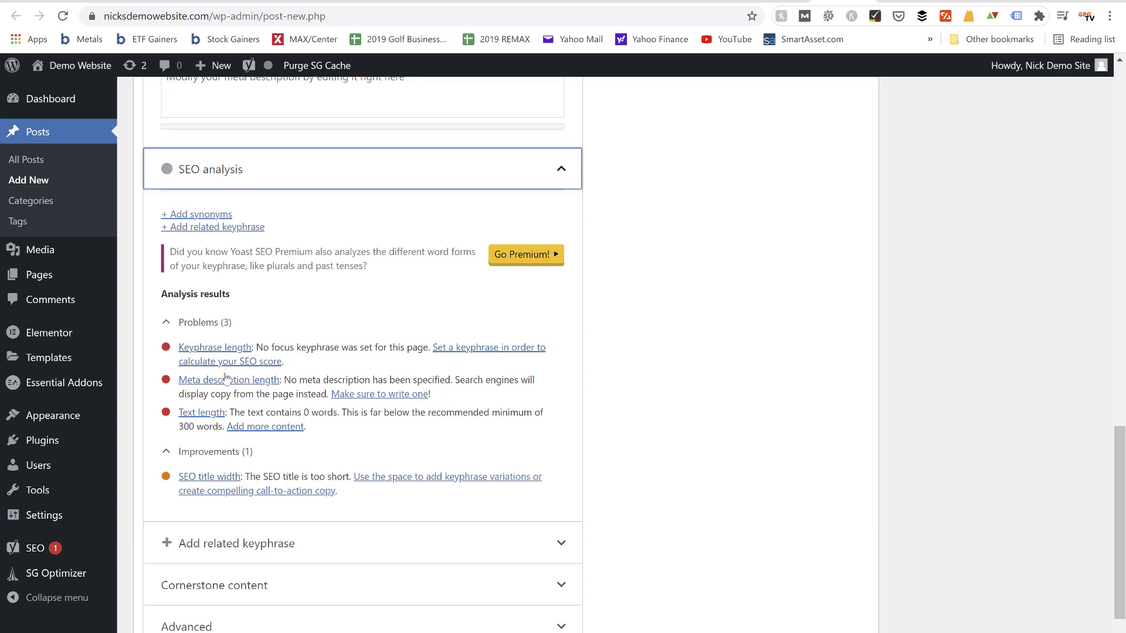
pyautogui.scroll(5, 262, 492)
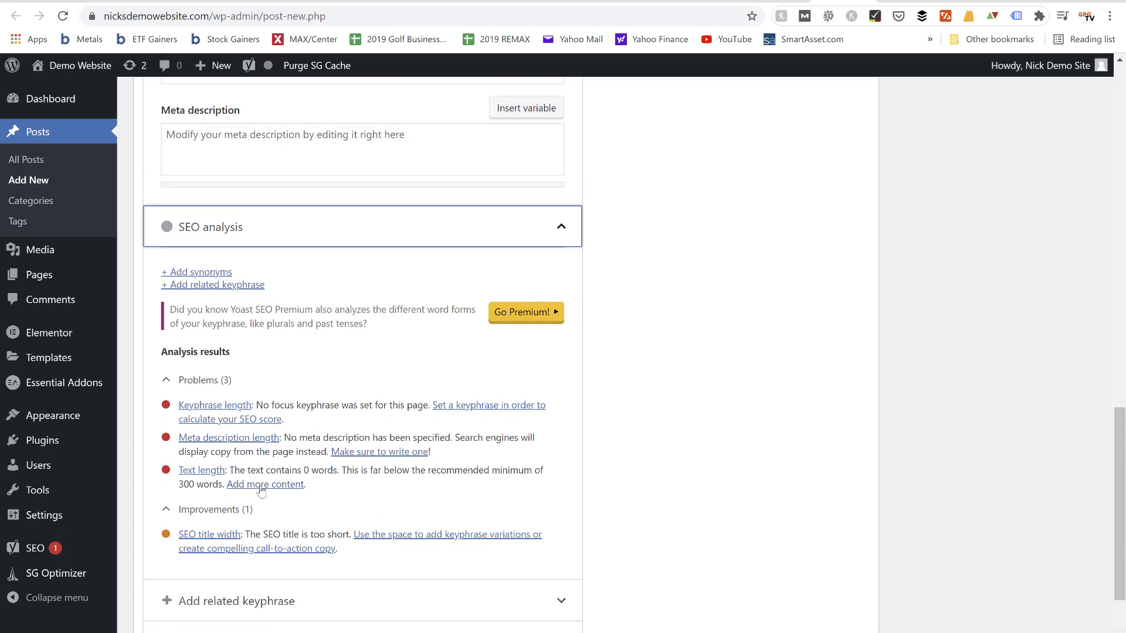
pyautogui.scroll(10, 261, 491)
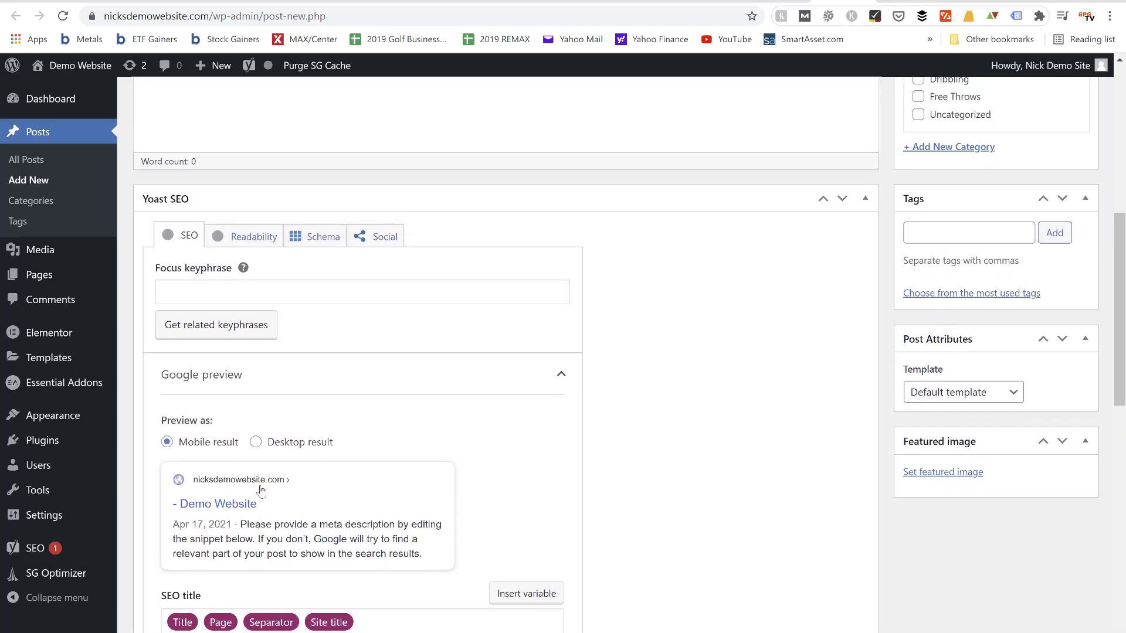
pyautogui.scroll(2, 262, 491)
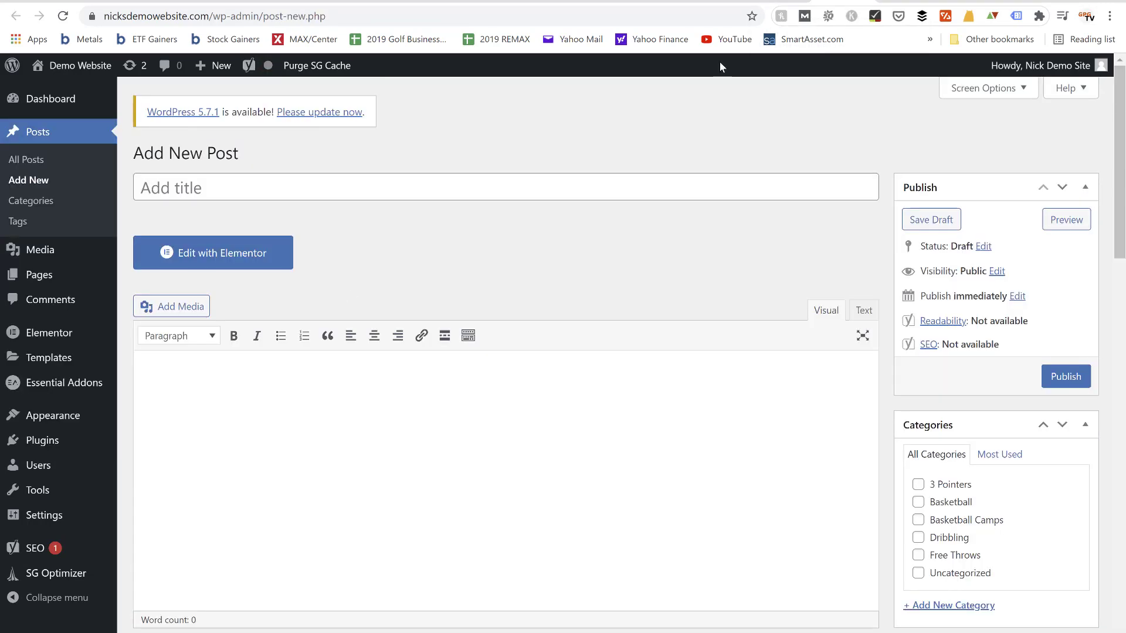
pyautogui.scroll(-2, 438, 420)
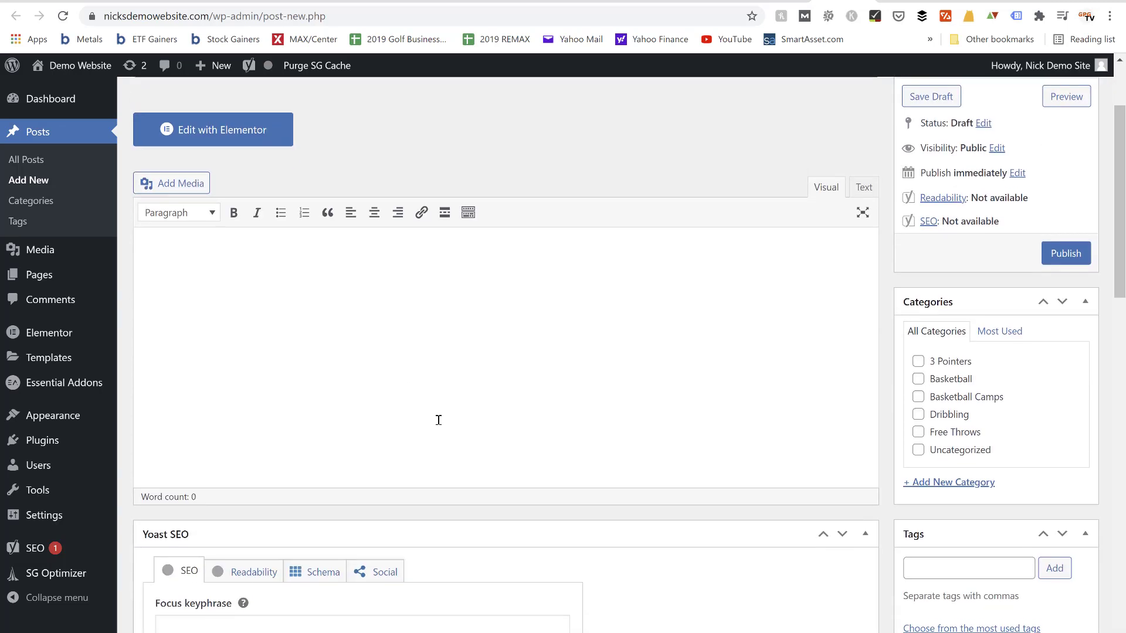
pyautogui.scroll(2, 438, 421)
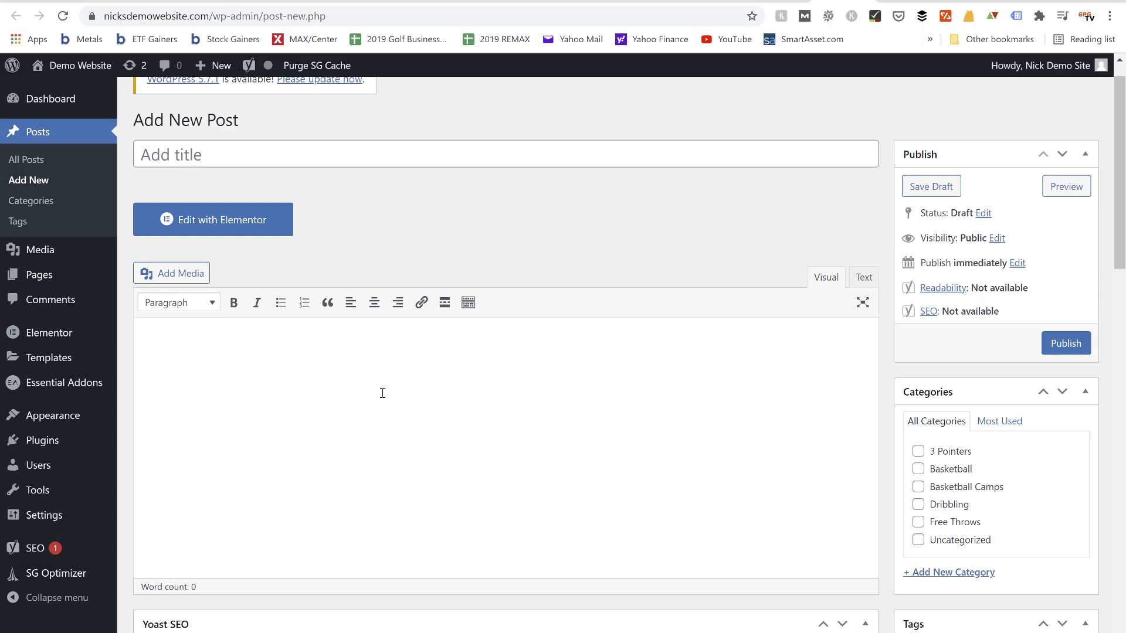
pyautogui.scroll(-2, 383, 393)
pyautogui.scroll(2, 383, 393)
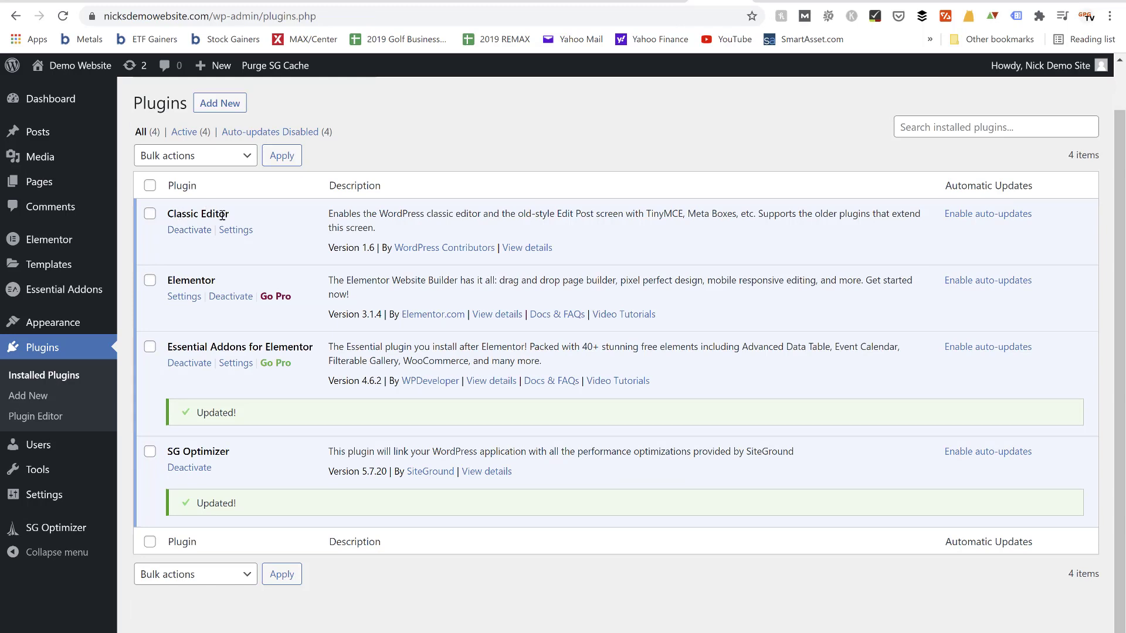
# From the popular plugins available to add, open the Really Simple SSL install link in a new tab
pyautogui.click(39, 396)
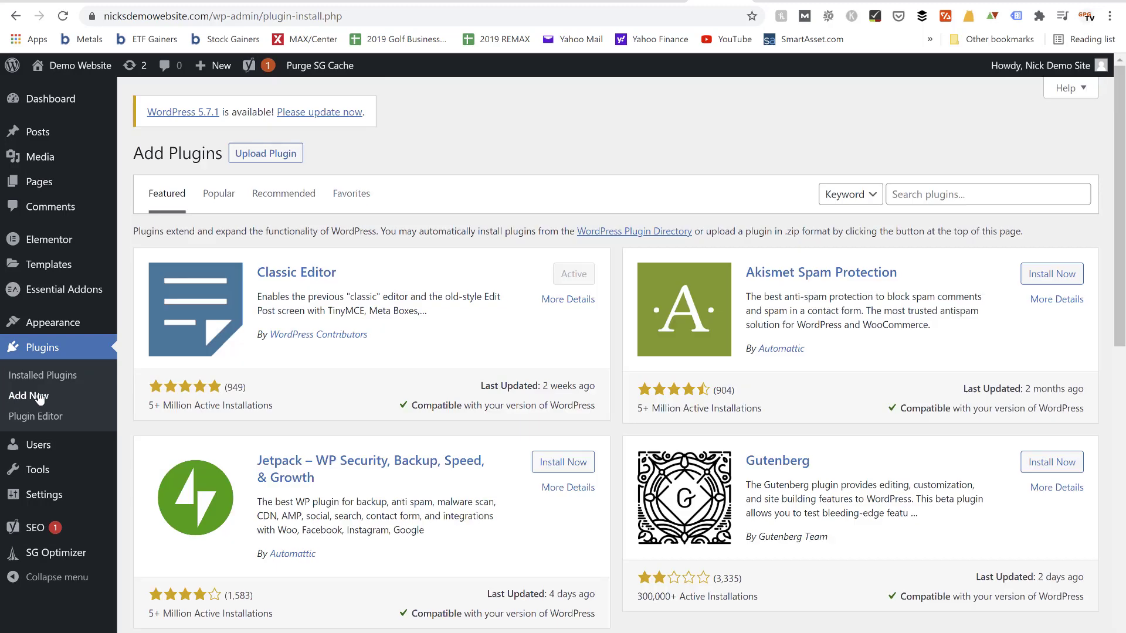
pyautogui.click(213, 203)
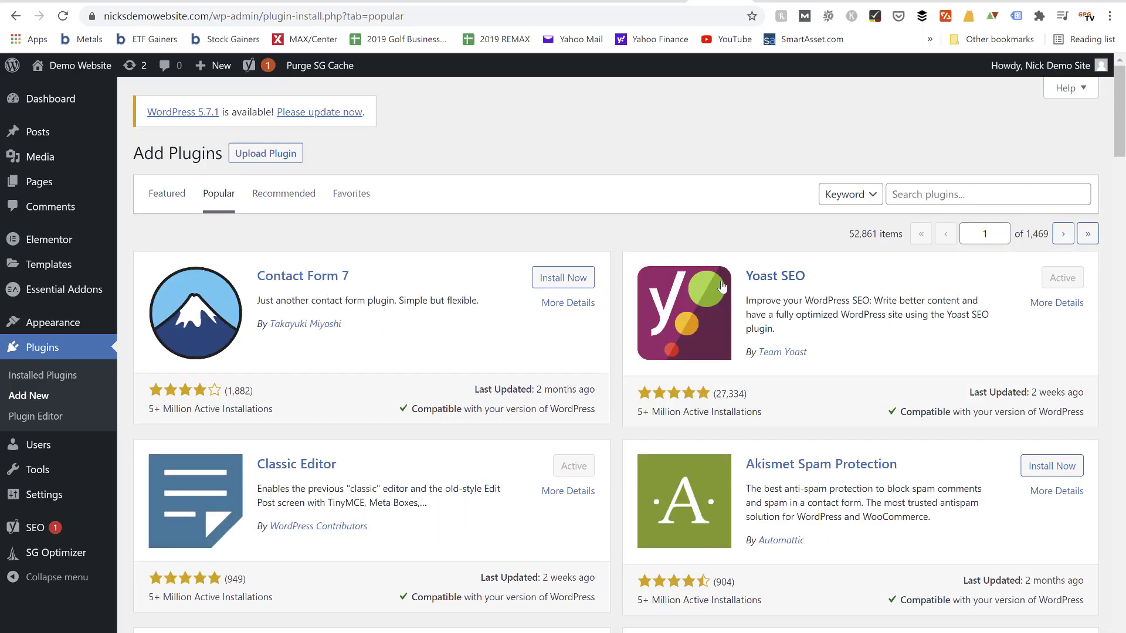
pyautogui.scroll(-3, 722, 286)
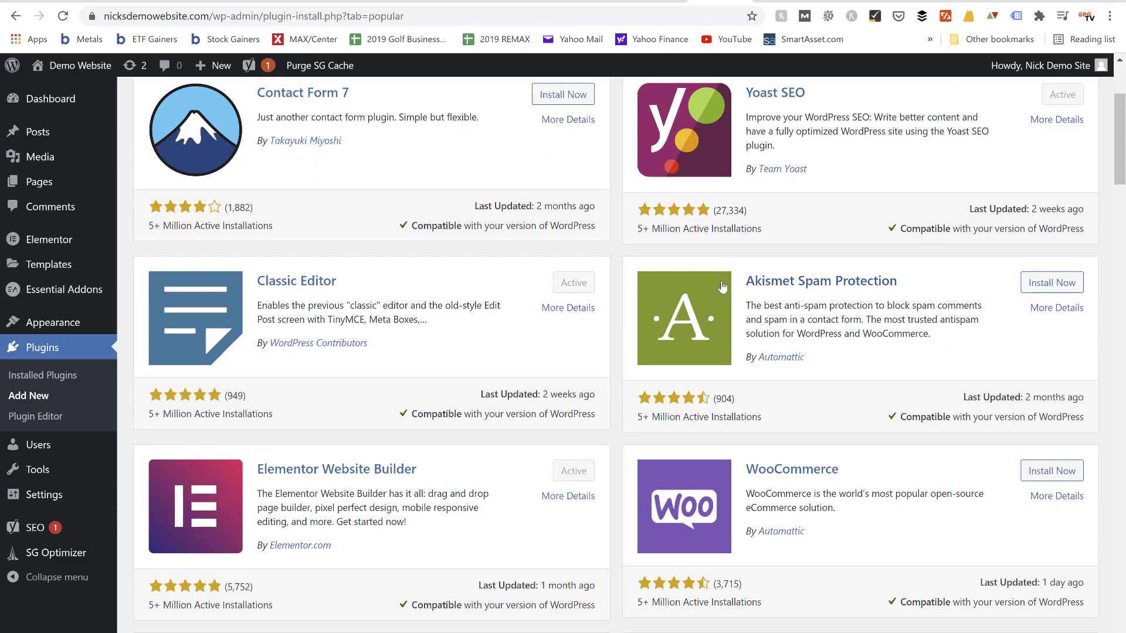
pyautogui.scroll(-6, 722, 286)
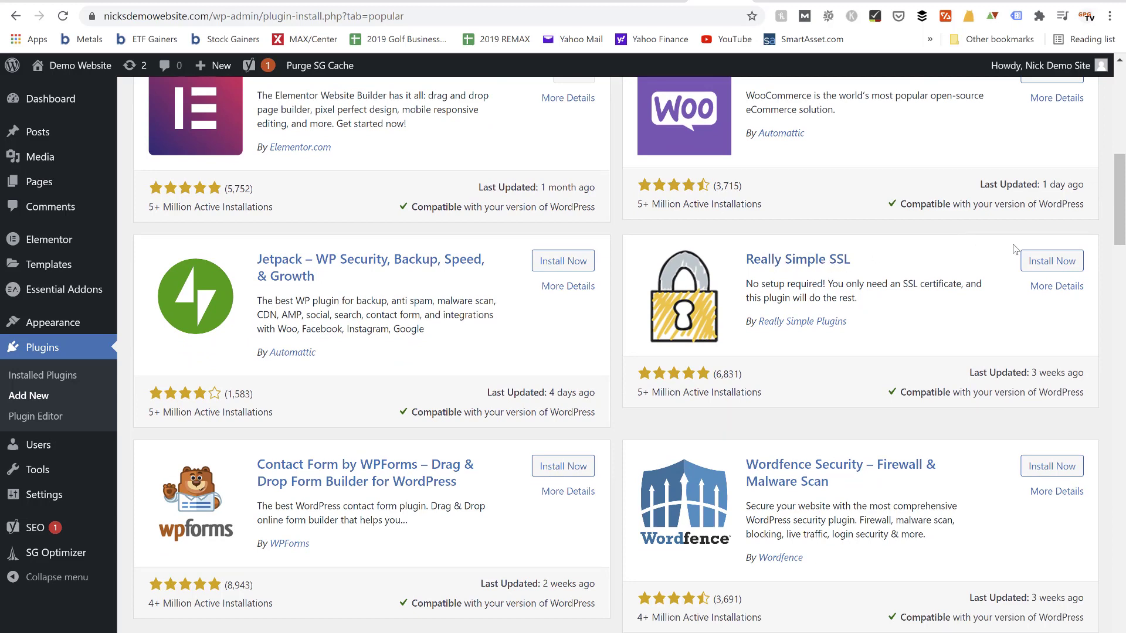
pyautogui.rightClick(1044, 266)
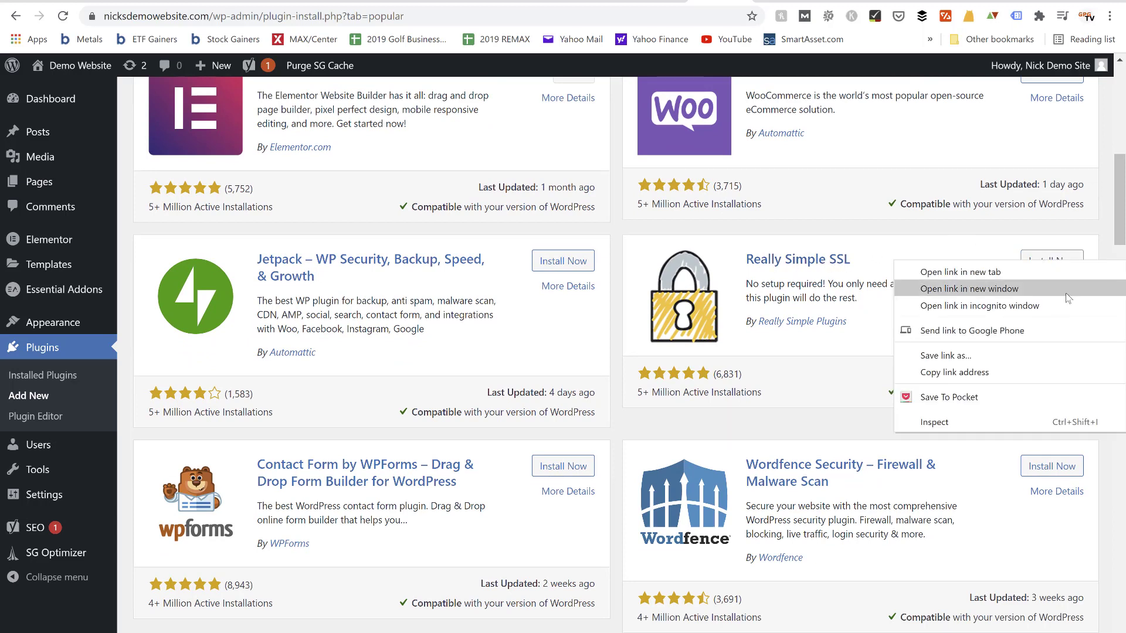
pyautogui.click(1036, 278)
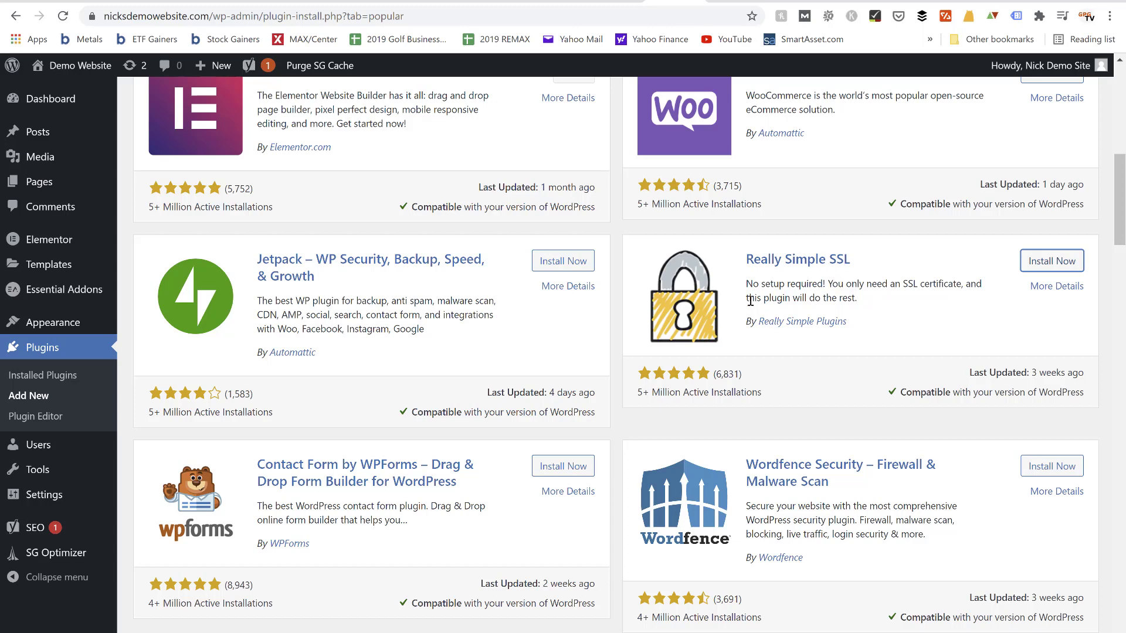
# Browse the popular plugins around Wordfence Security, WordPress Importer, Yoast Duplicate Post and UpdraftPlus
pyautogui.scroll(-2, 750, 301)
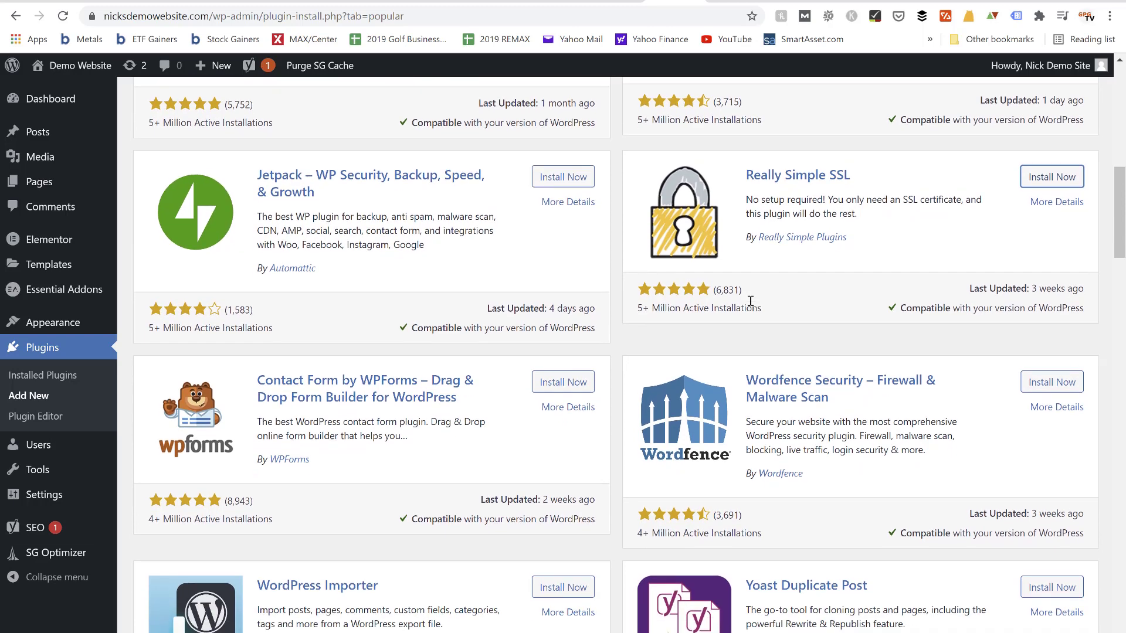
pyautogui.scroll(-3, 750, 300)
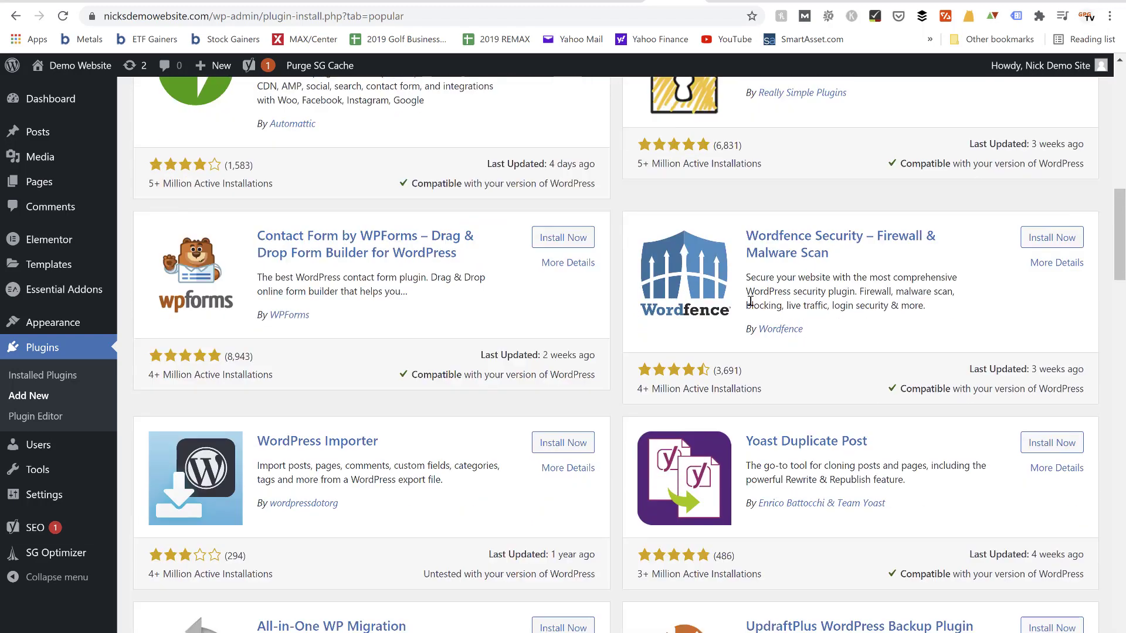
pyautogui.scroll(1, 750, 301)
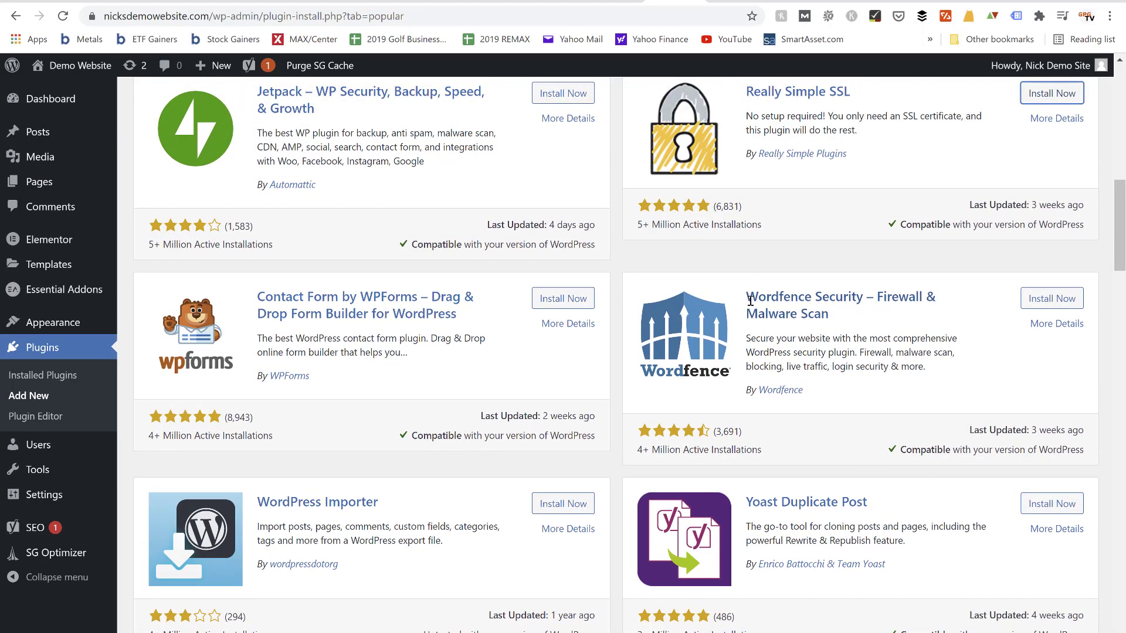
pyautogui.scroll(-2, 750, 301)
pyautogui.scroll(-1, 750, 300)
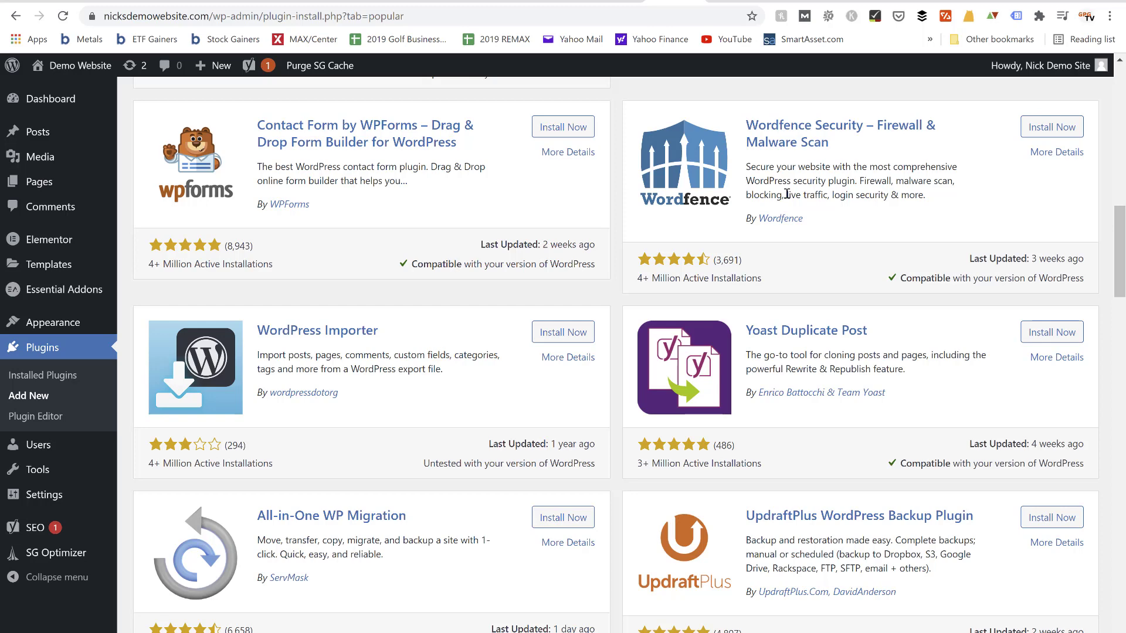
pyautogui.scroll(-1, 787, 195)
pyautogui.scroll(1, 786, 195)
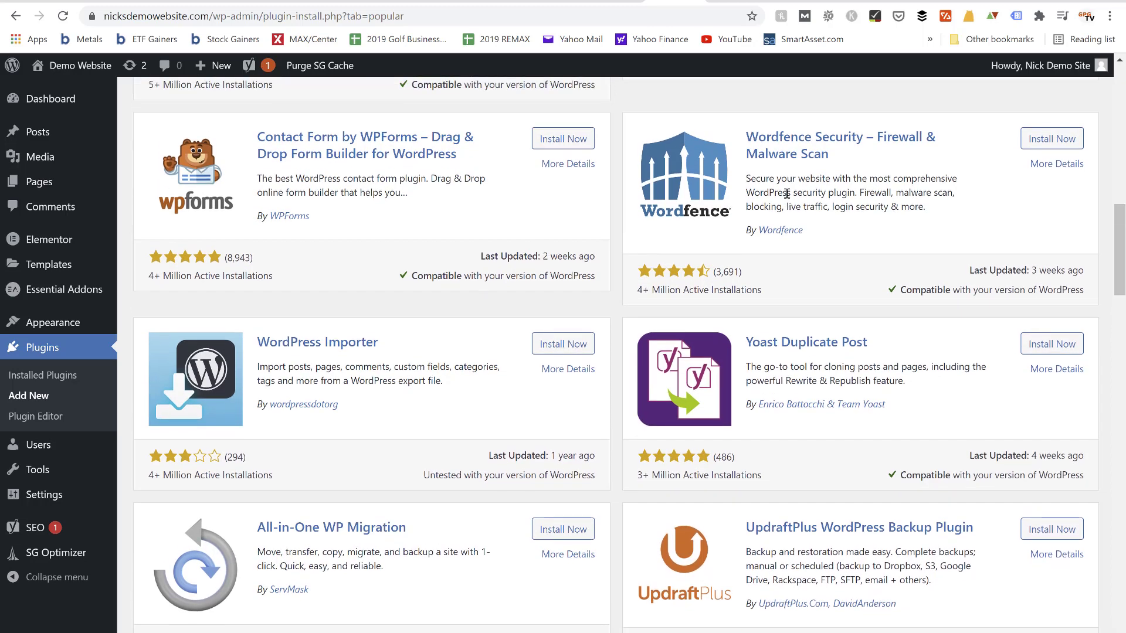
pyautogui.scroll(-1, 786, 194)
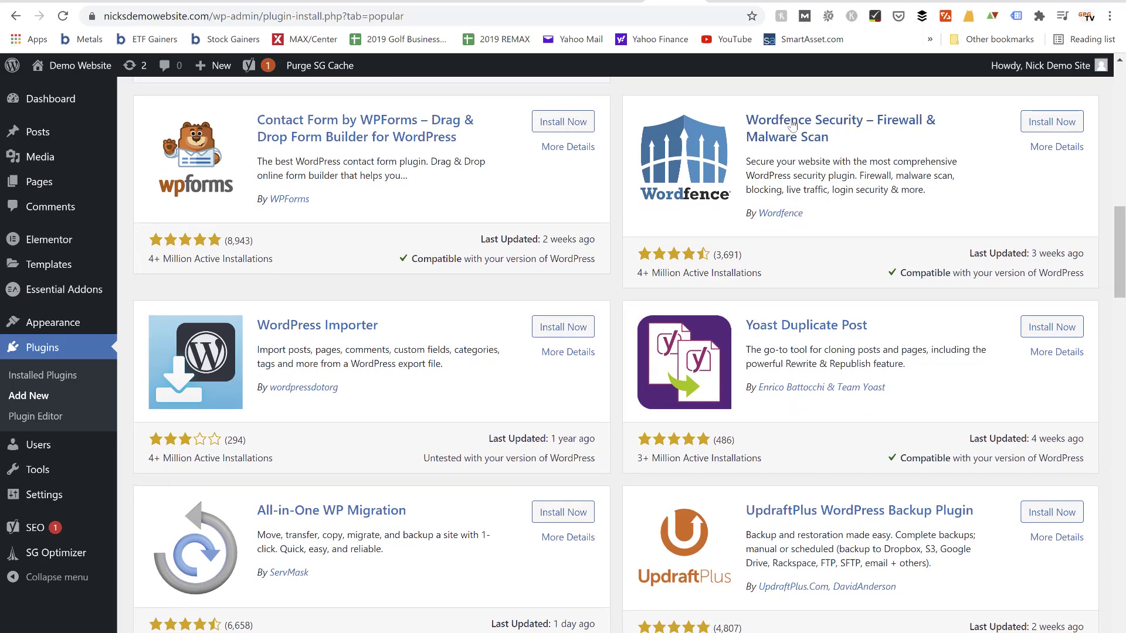
pyautogui.scroll(-3, 690, 184)
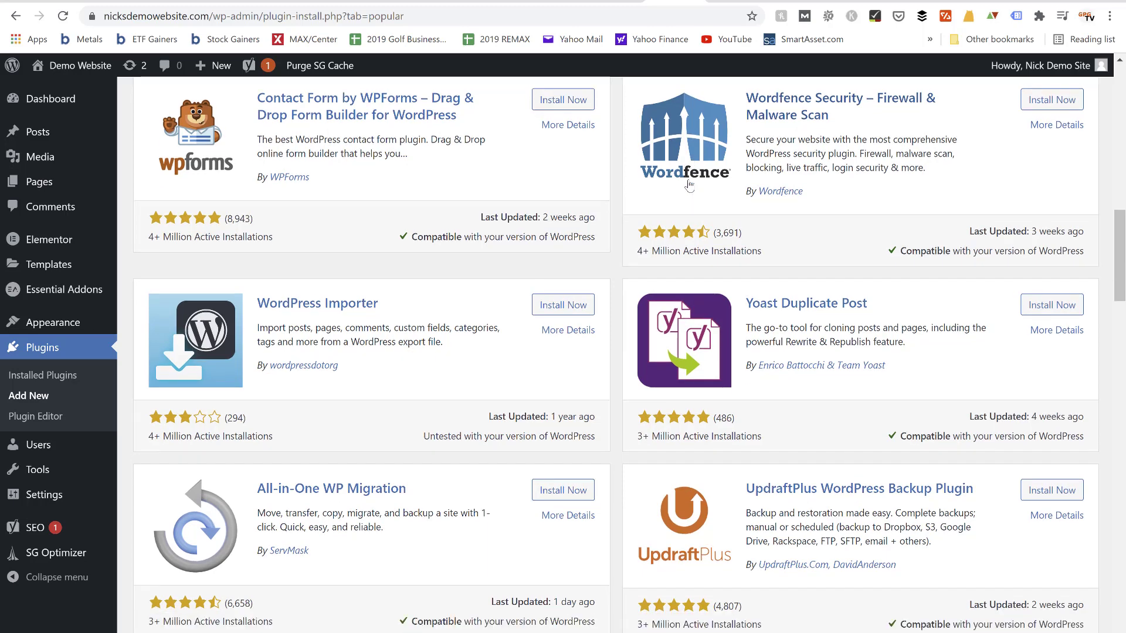
# Install the UpdraftPlus WordPress Backup Plugin and the Wordfence Security – Firewall & Malware Scan plugin from the popular plugins
pyautogui.scroll(-2, 690, 184)
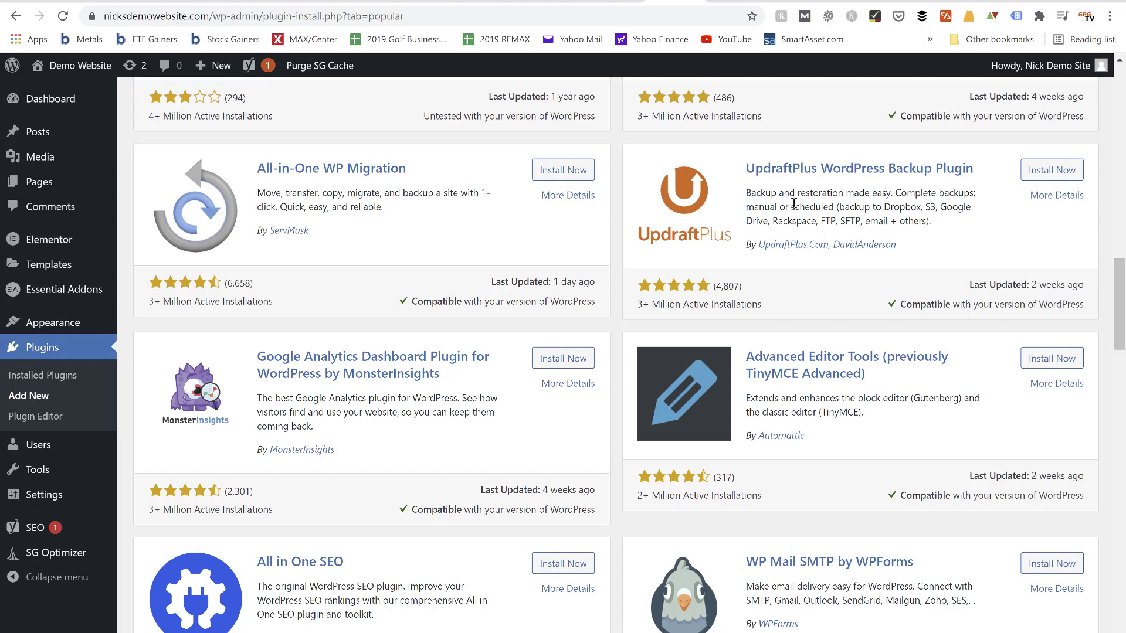
pyautogui.click(1041, 172)
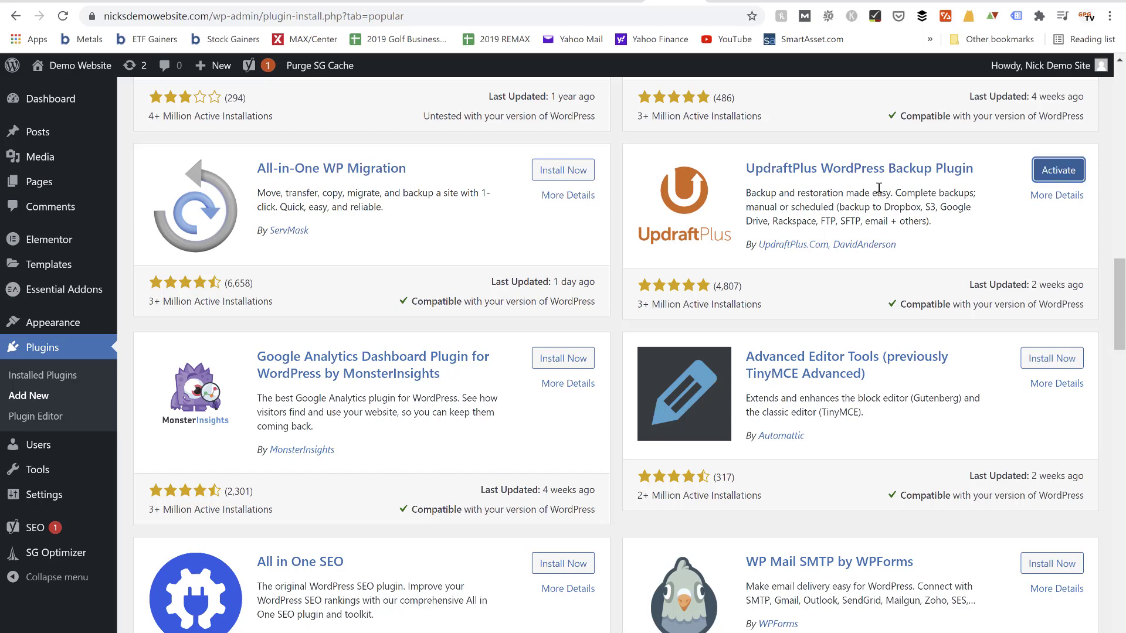
pyautogui.scroll(4, 879, 188)
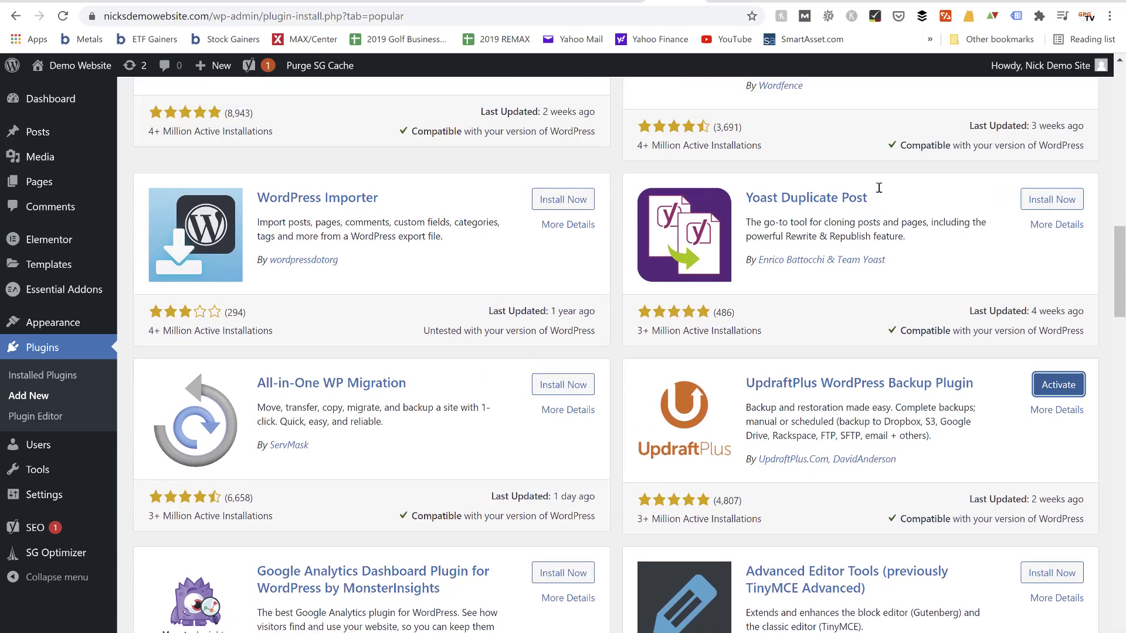
pyautogui.scroll(3, 879, 187)
pyautogui.click(1050, 174)
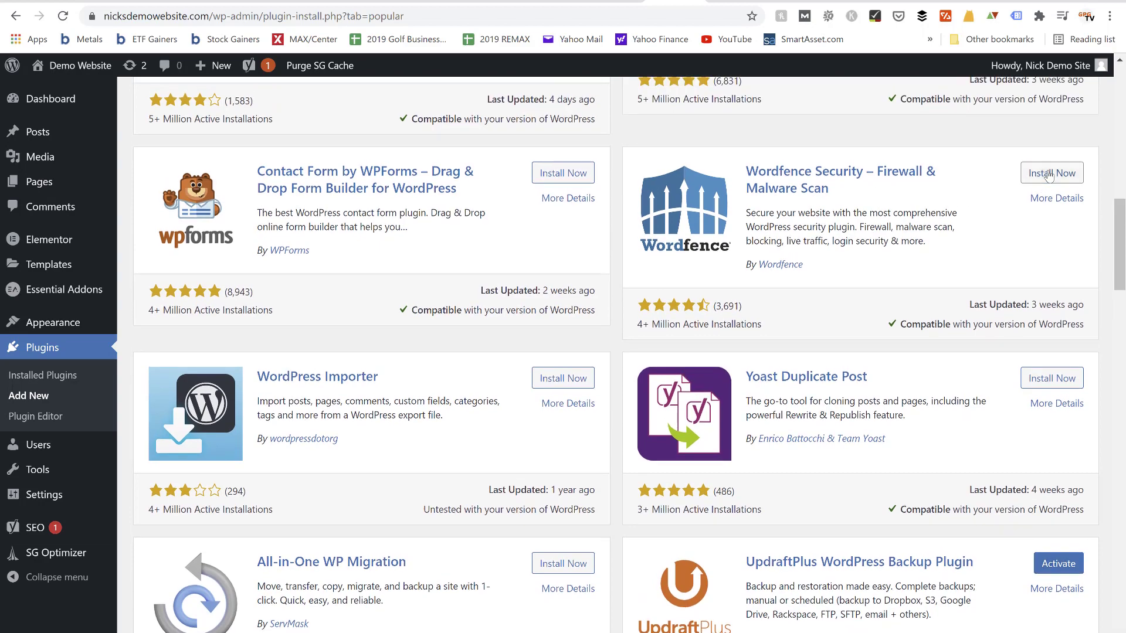
# Install the W3 Total Cache plugin from near the end of the first page of popular plugins
pyautogui.scroll(-6, 860, 327)
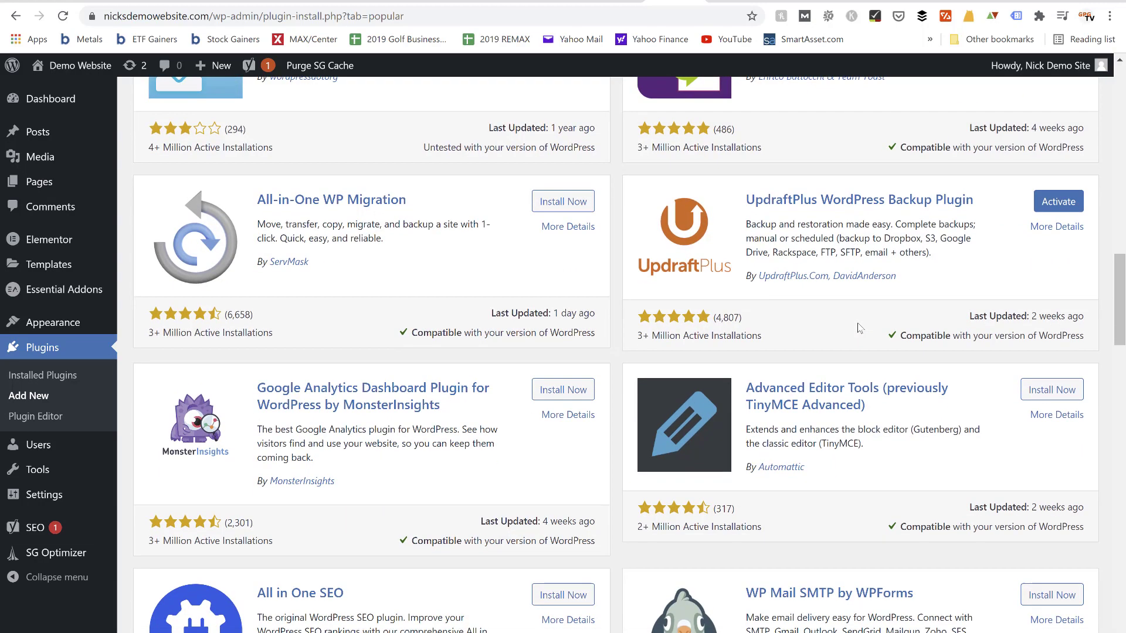
pyautogui.scroll(-4, 859, 327)
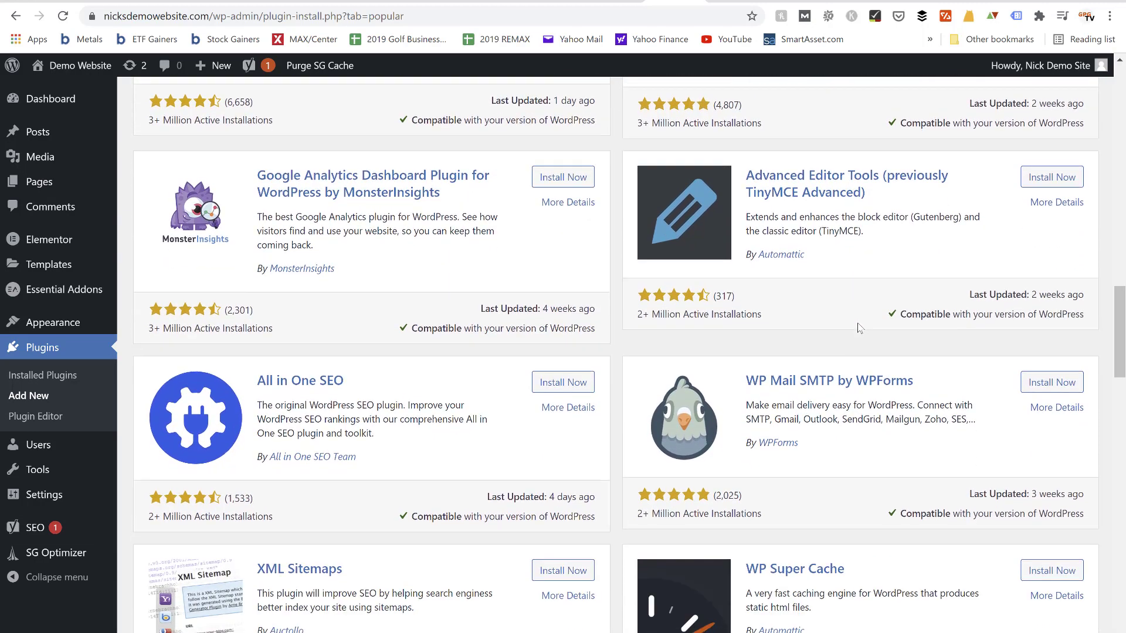
pyautogui.scroll(-4, 860, 327)
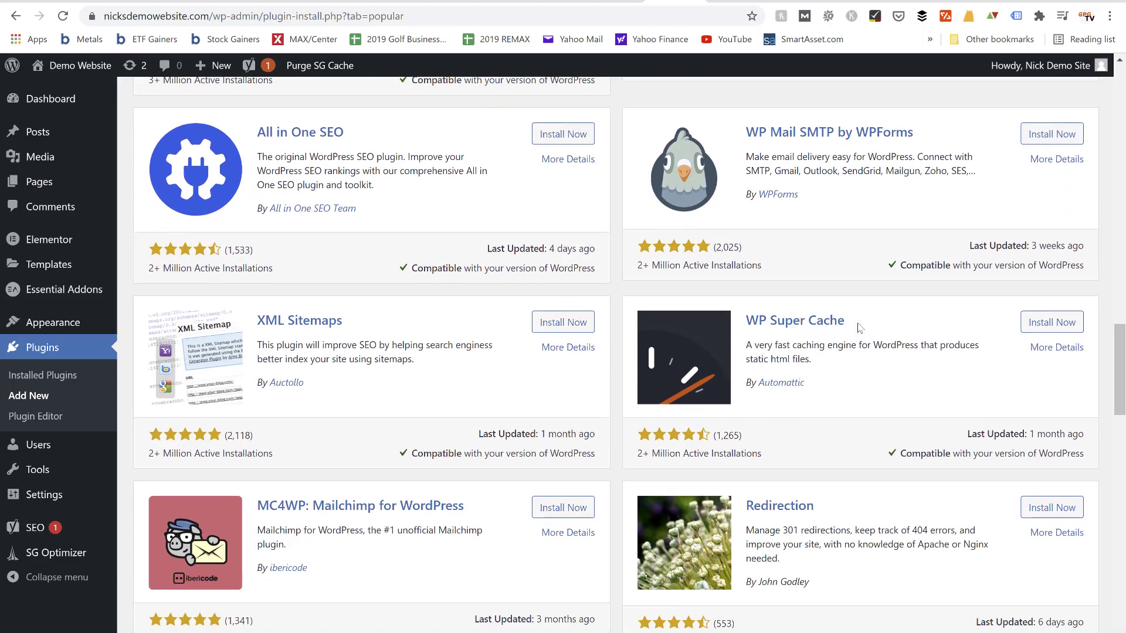
pyautogui.scroll(-1, 860, 327)
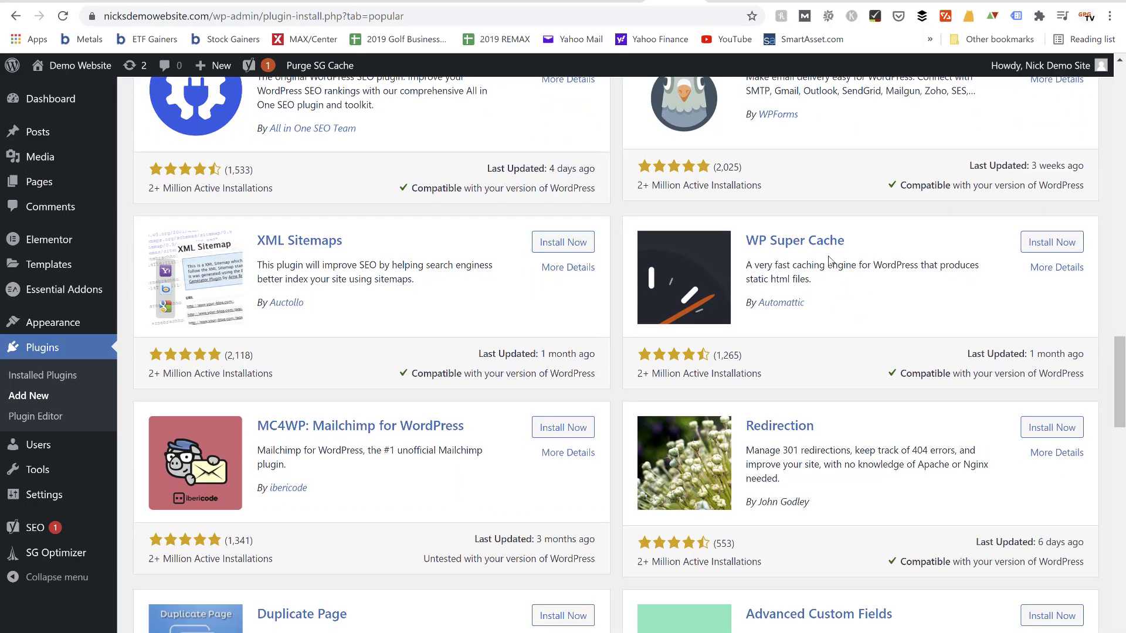
pyautogui.scroll(-9, 829, 259)
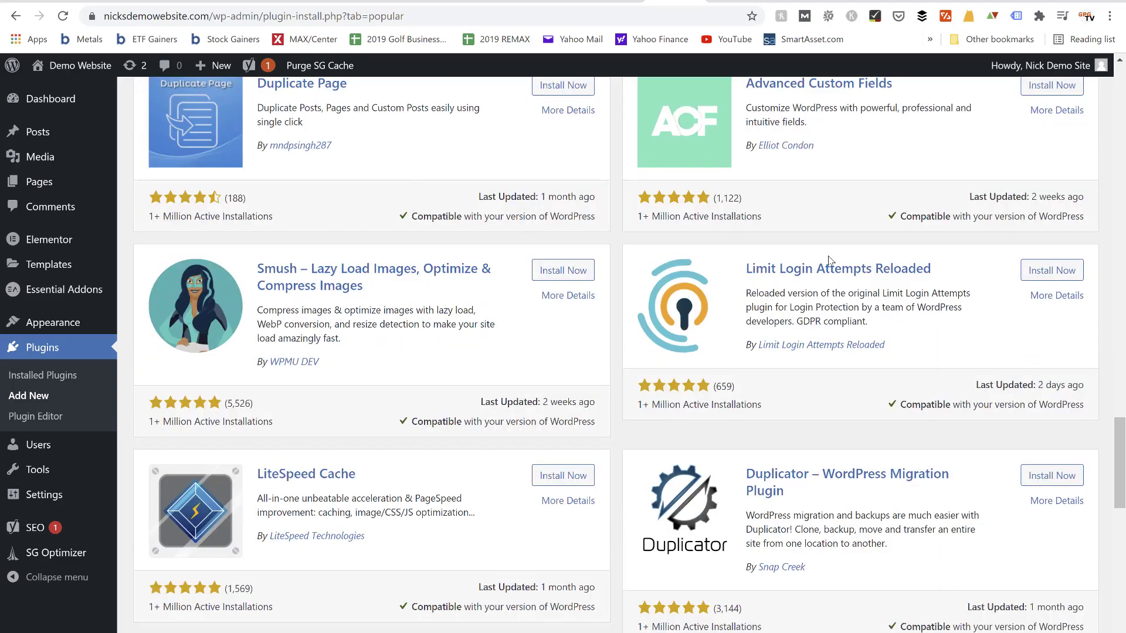
pyautogui.scroll(-4, 829, 260)
pyautogui.scroll(-11, 362, 276)
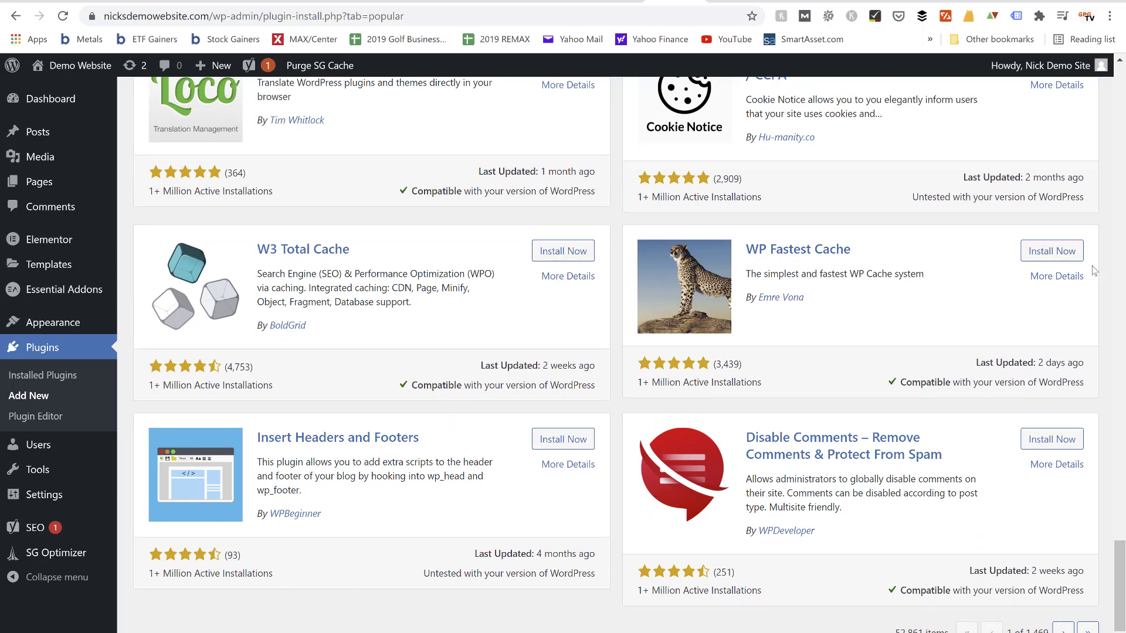
pyautogui.click(558, 254)
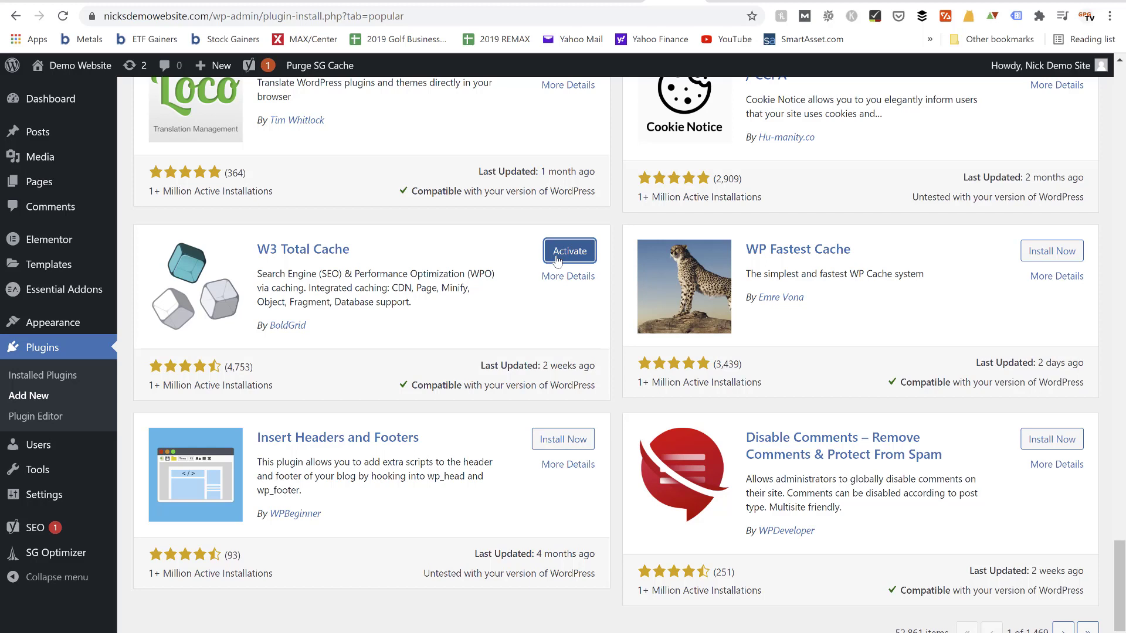
# Review the popular plugins around W3 Total Cache and Insert Headers and Footers, and those around Smush, Limit Login Attempts Reloaded and LiteSpeed Cache
pyautogui.scroll(1, 557, 262)
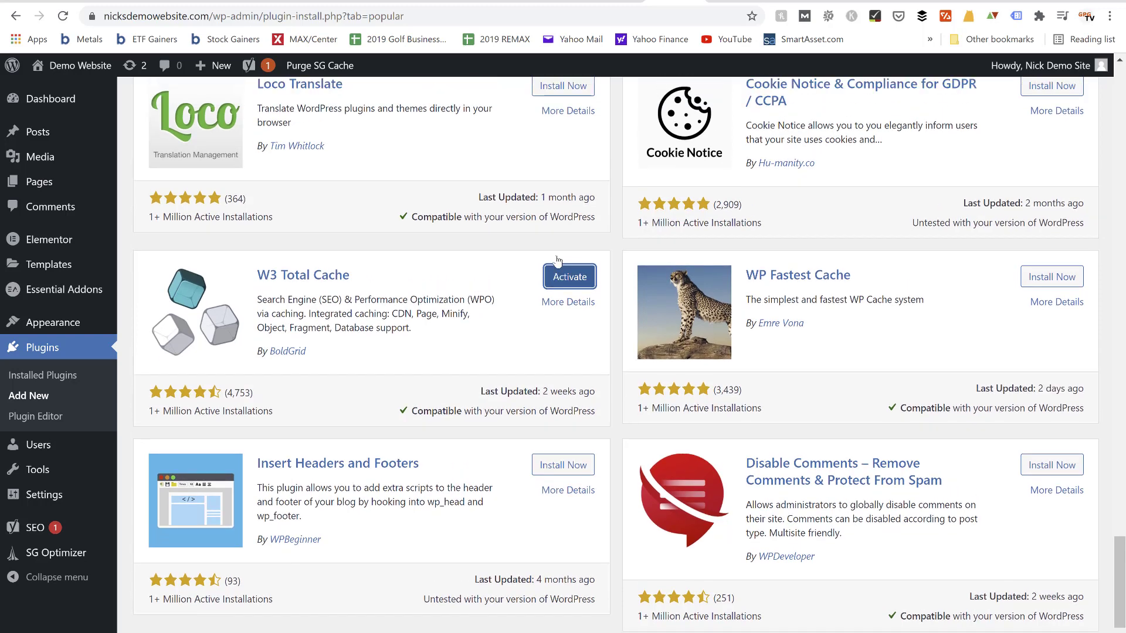
pyautogui.scroll(-1, 590, 284)
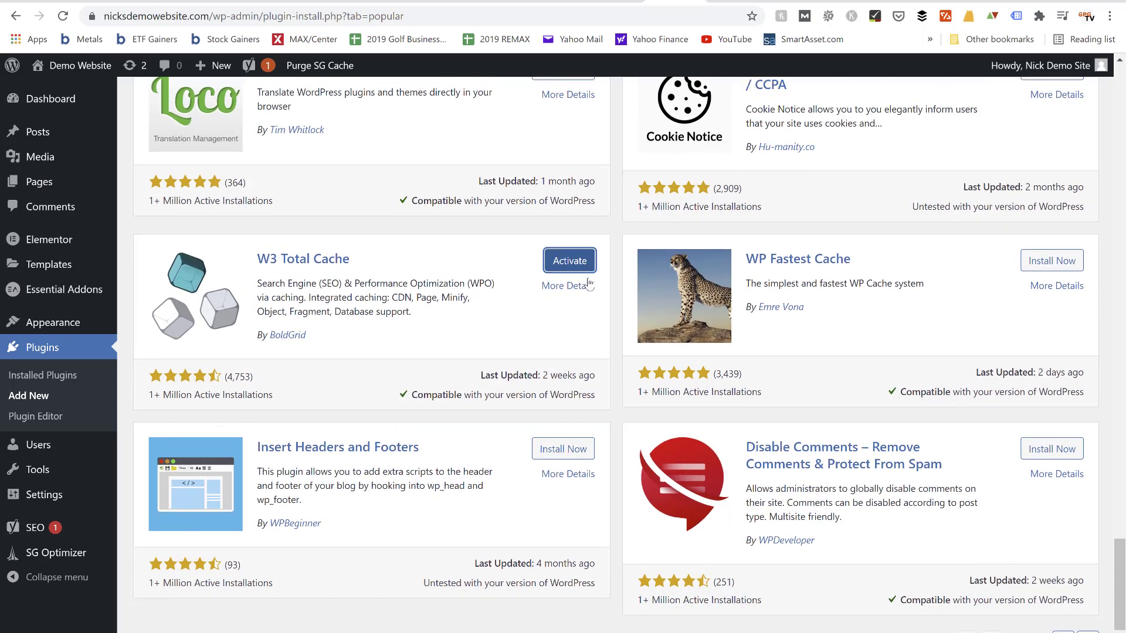
pyautogui.scroll(-1, 590, 284)
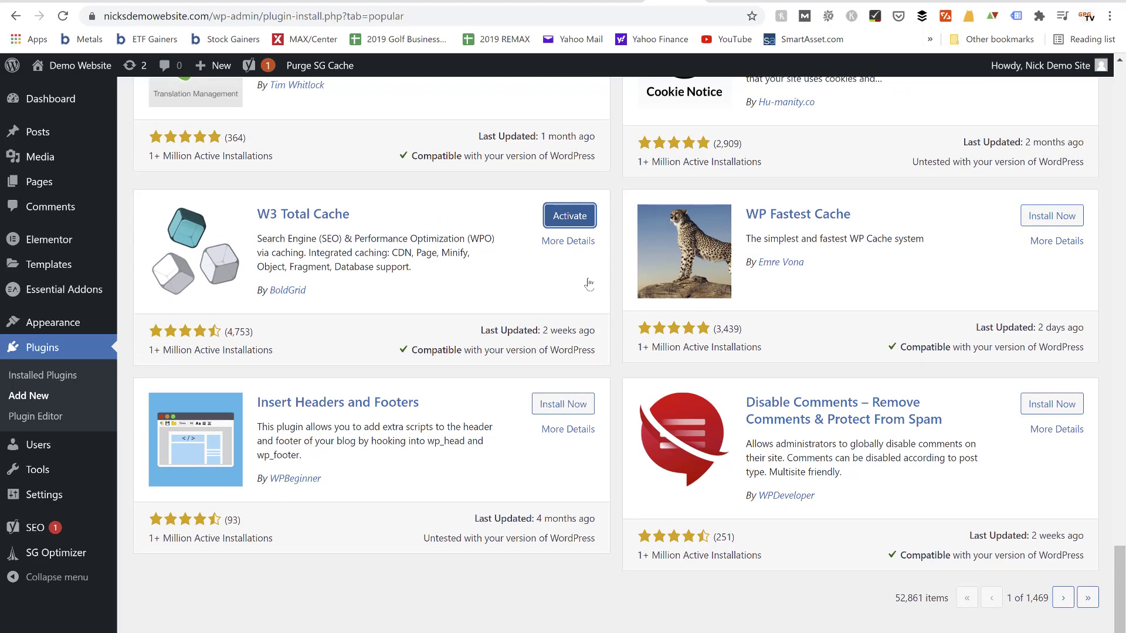
pyautogui.scroll(-1, 590, 283)
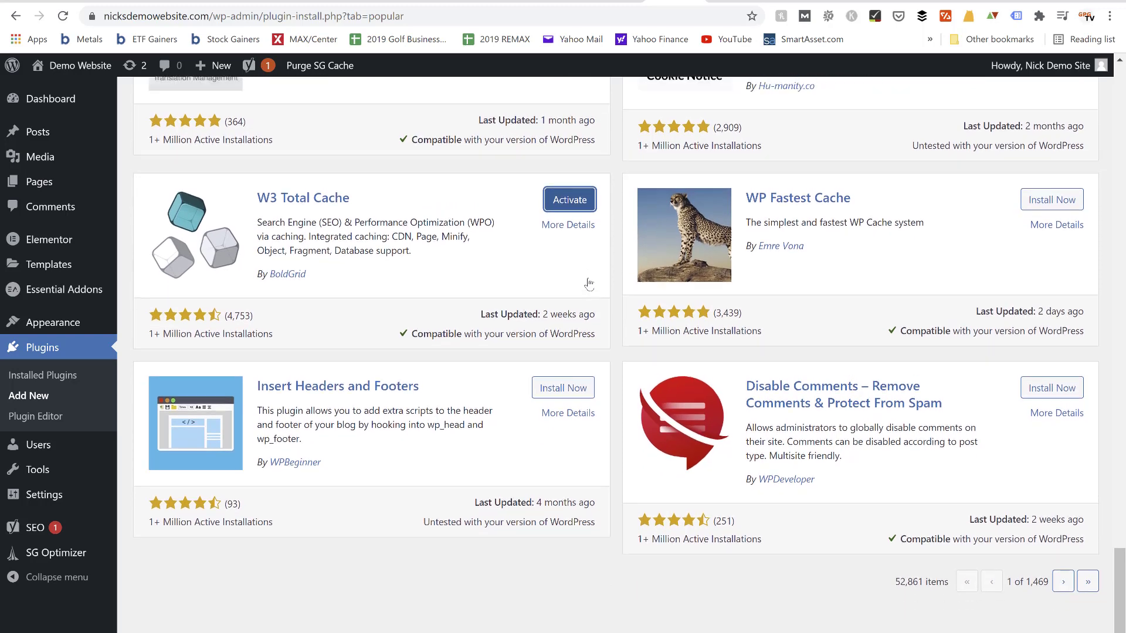
pyautogui.scroll(4, 589, 284)
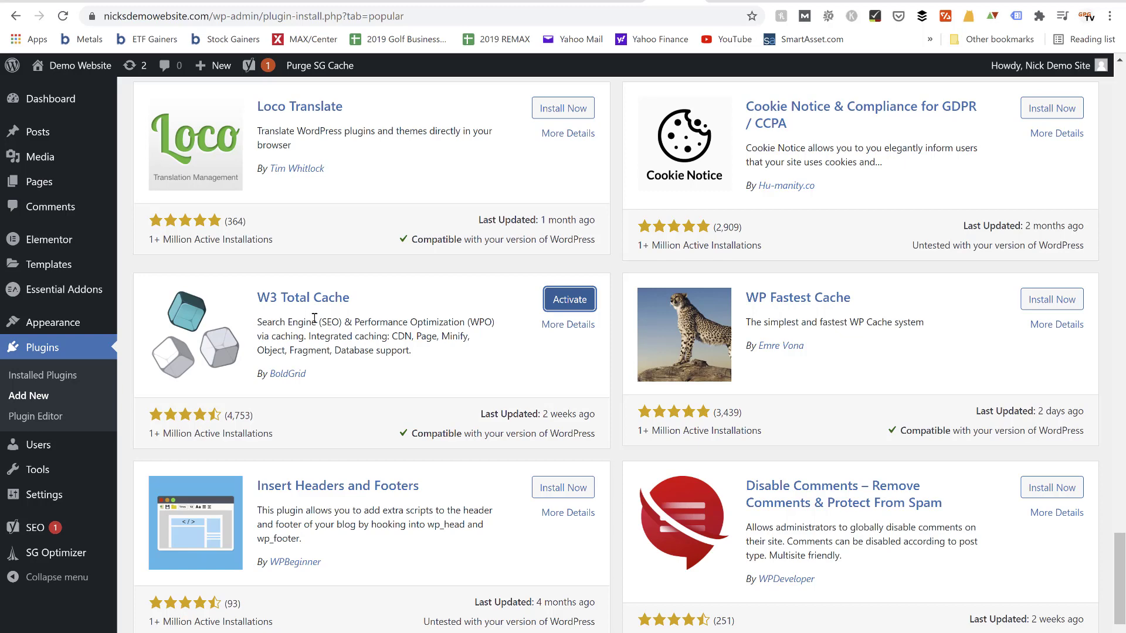
pyautogui.scroll(-3, 314, 318)
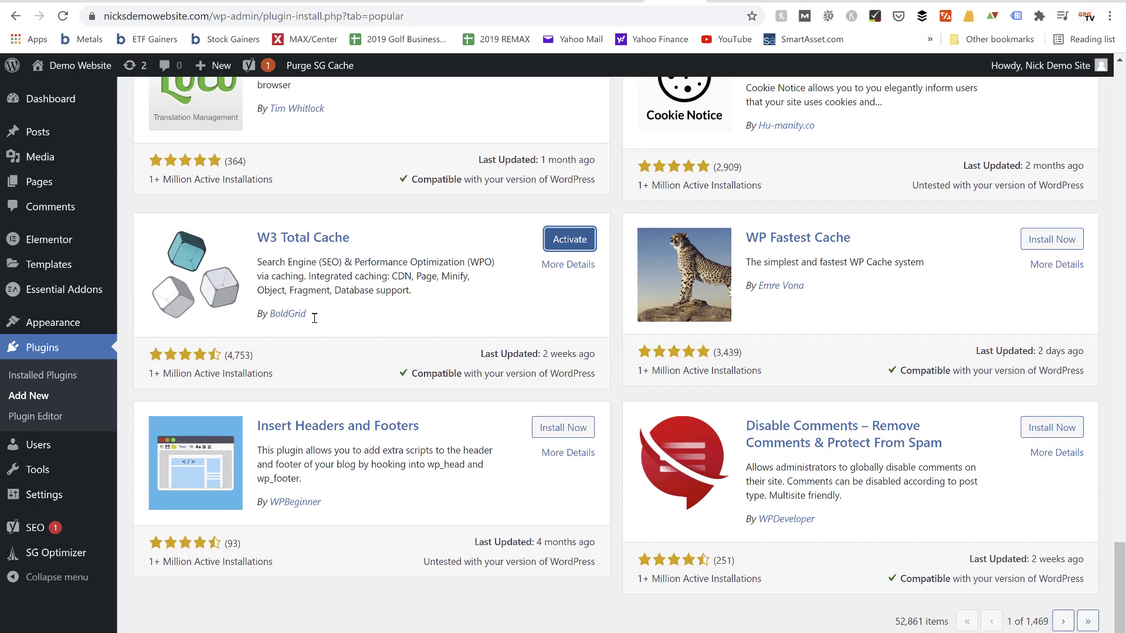
pyautogui.scroll(5, 314, 318)
pyautogui.scroll(10, 315, 318)
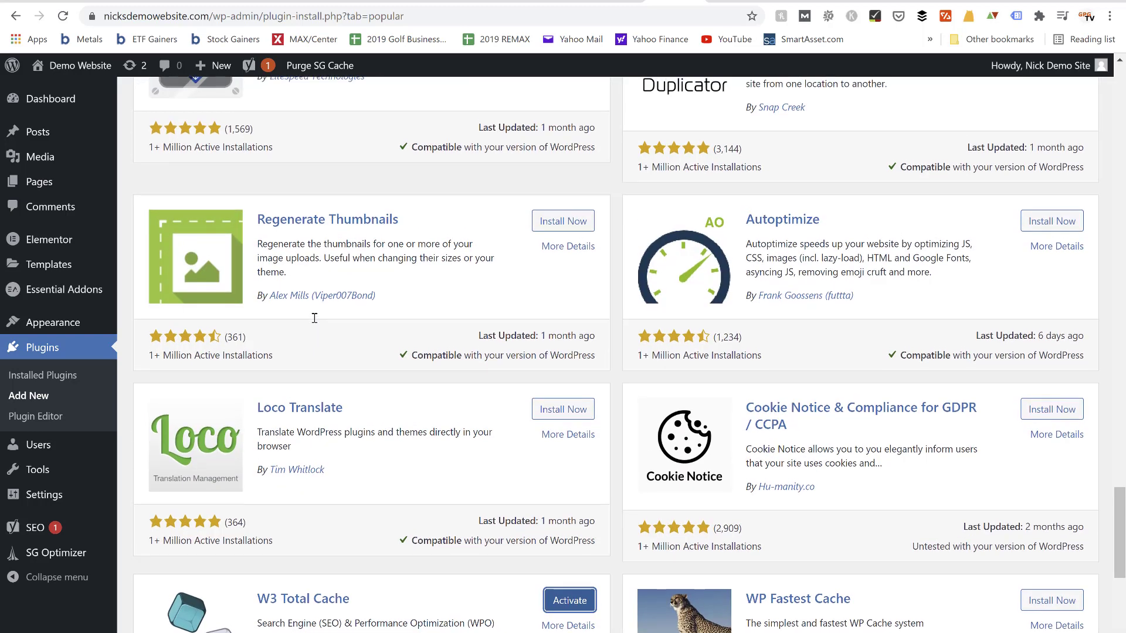
pyautogui.scroll(2, 315, 318)
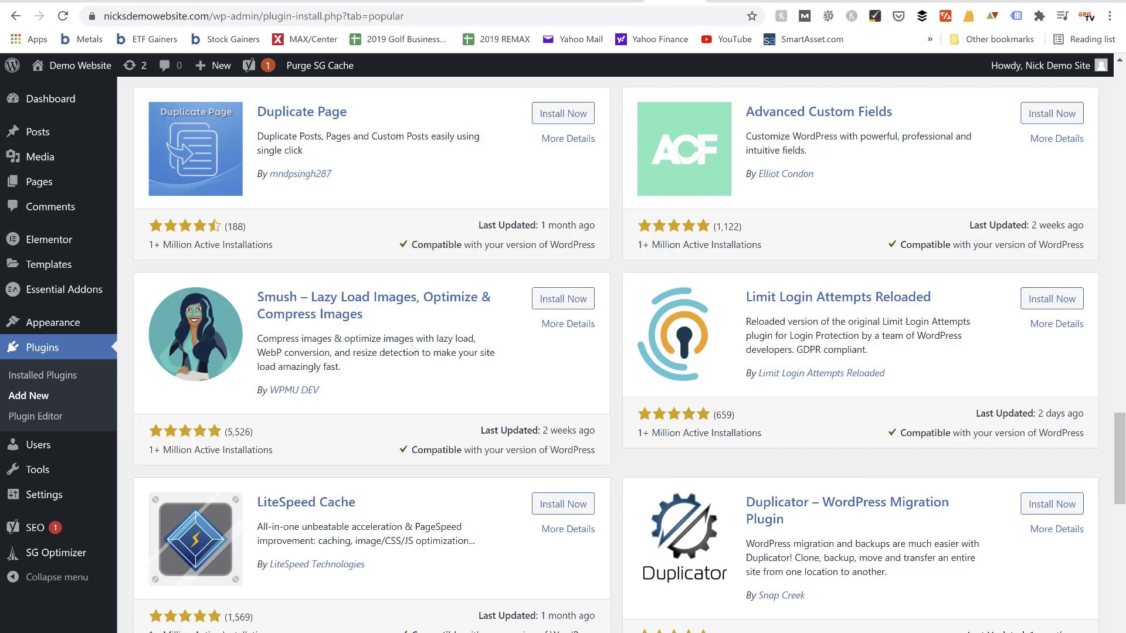
pyautogui.scroll(1, 413, 350)
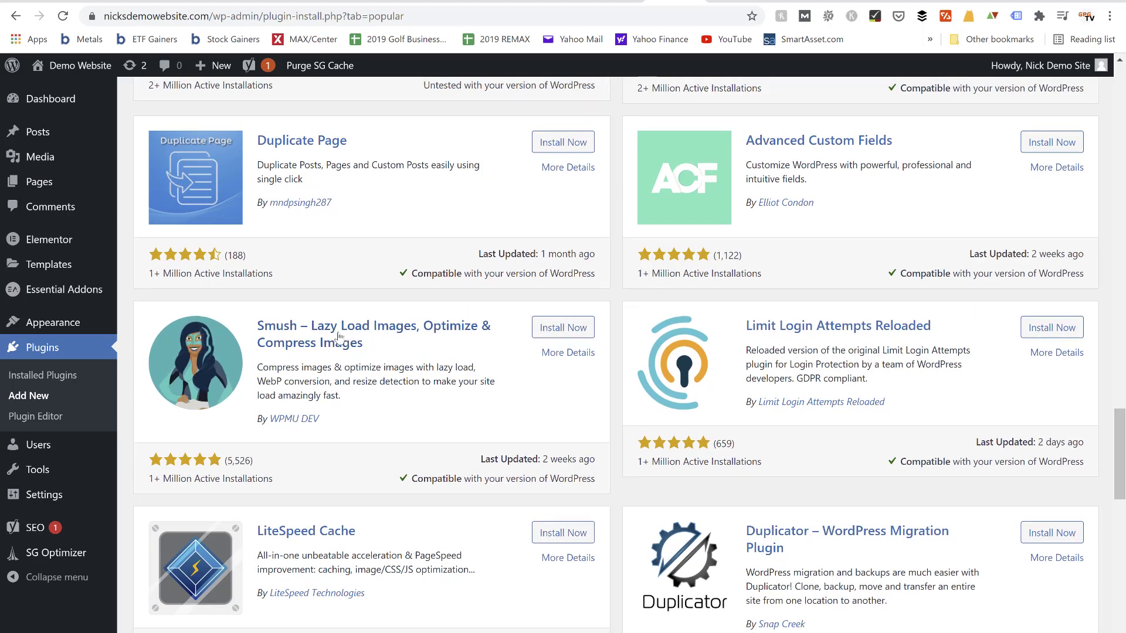
pyautogui.scroll(-1, 368, 366)
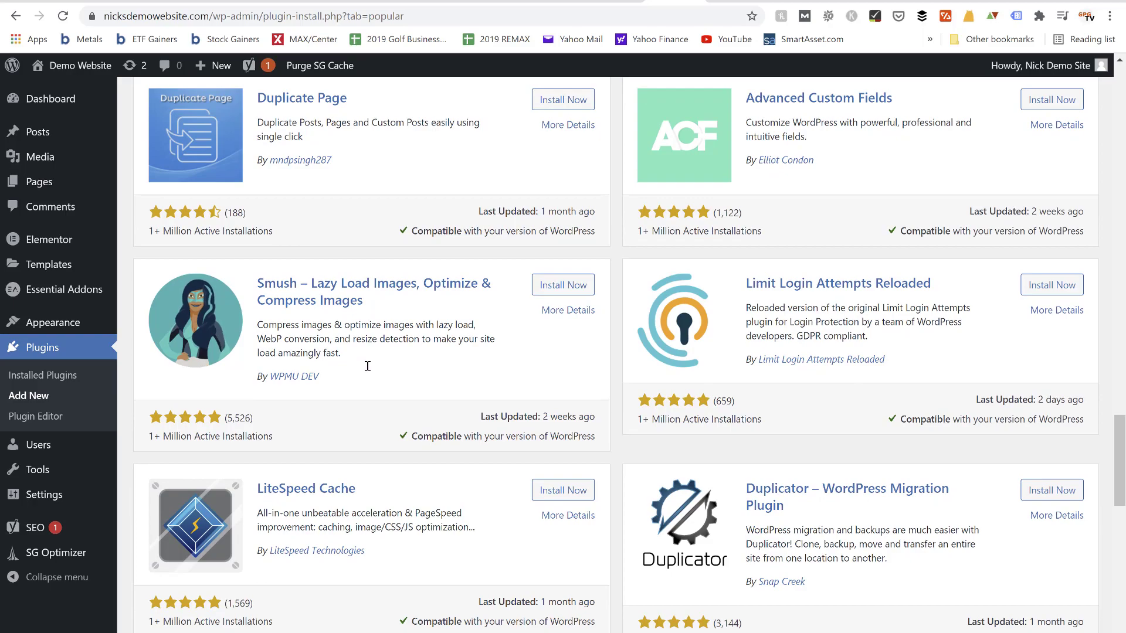
pyautogui.scroll(2, 368, 366)
pyautogui.scroll(-5, 367, 367)
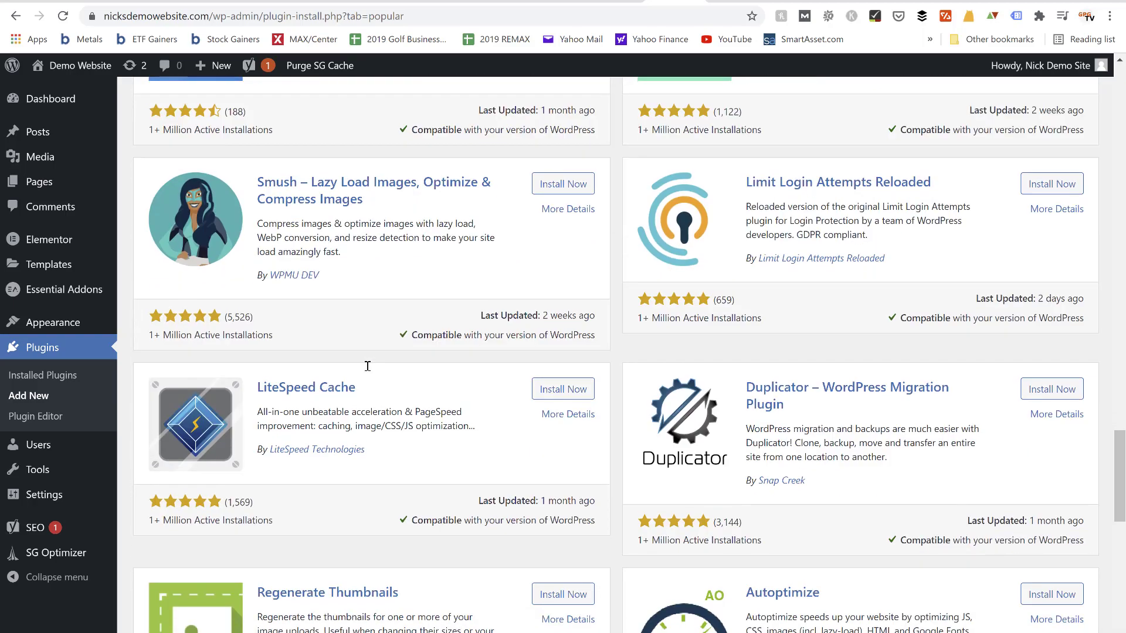
# Go to the second page of the popular plugins list
pyautogui.scroll(-10, 368, 367)
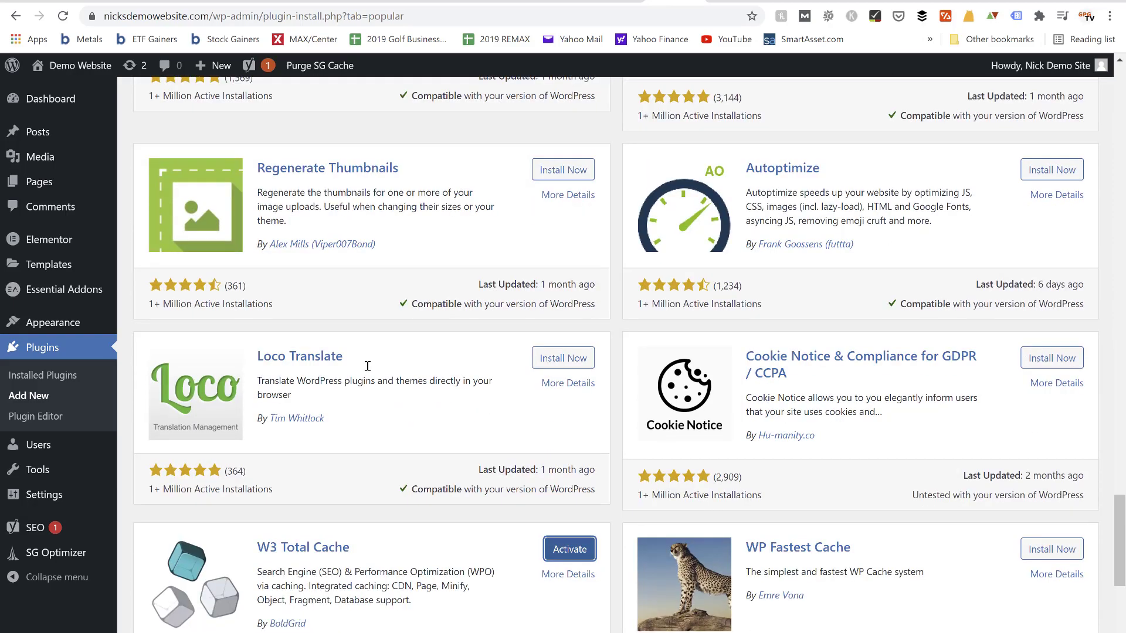
pyautogui.scroll(-1, 368, 367)
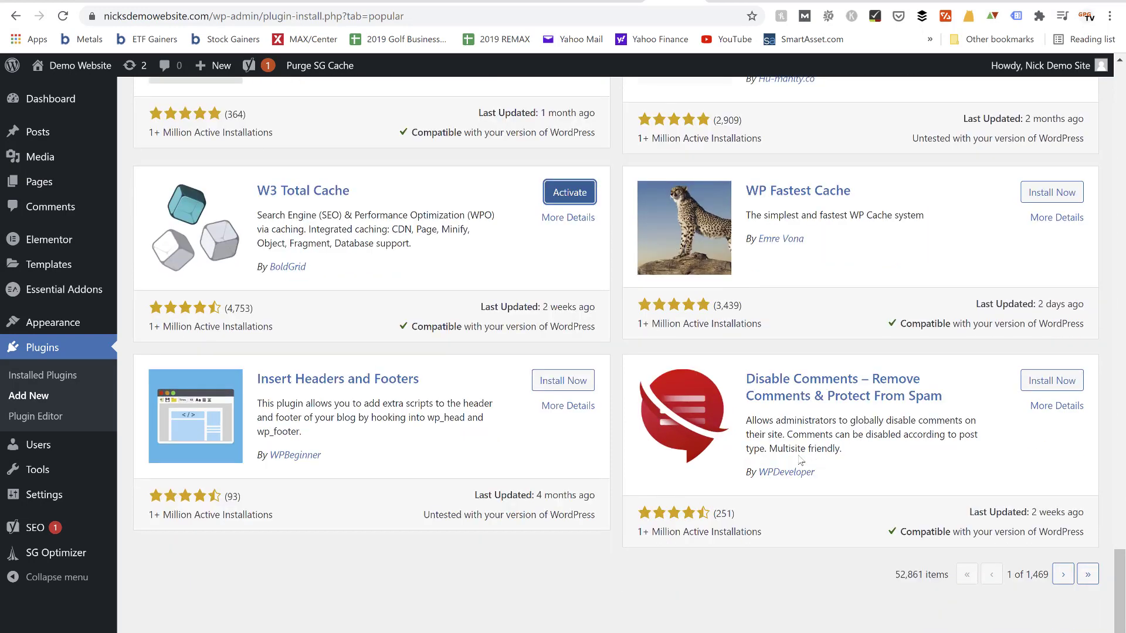
pyautogui.click(1062, 576)
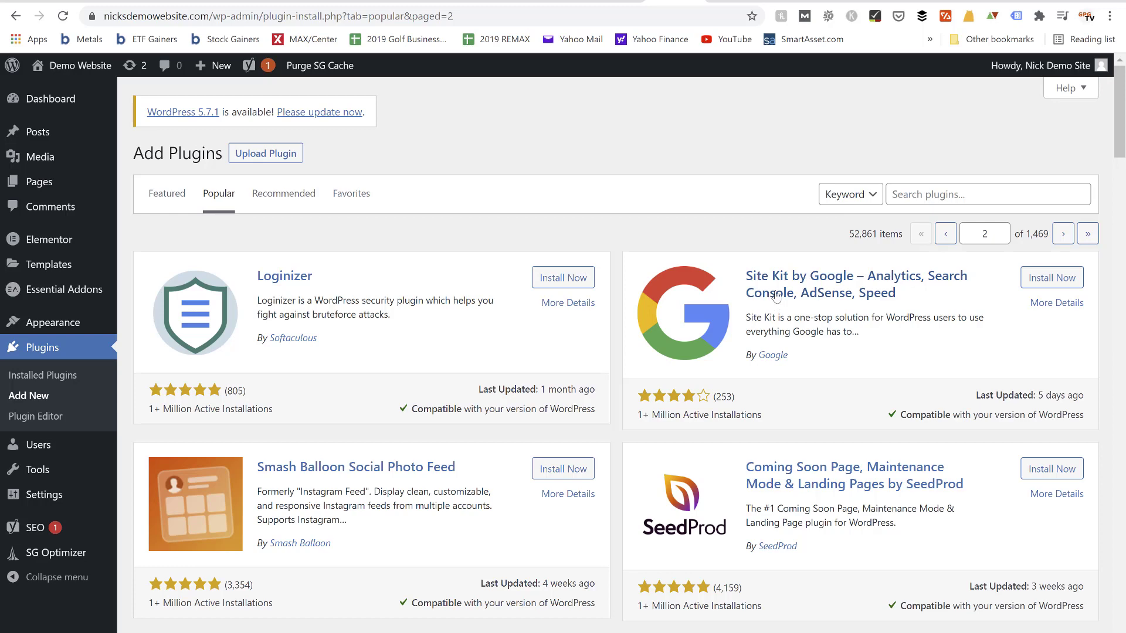
# Browse the second page of popular plugins, from Site Kit by Google to SG Optimizer and Google Analytics Dashboard for WP by ExactMetrics
pyautogui.scroll(-1, 778, 299)
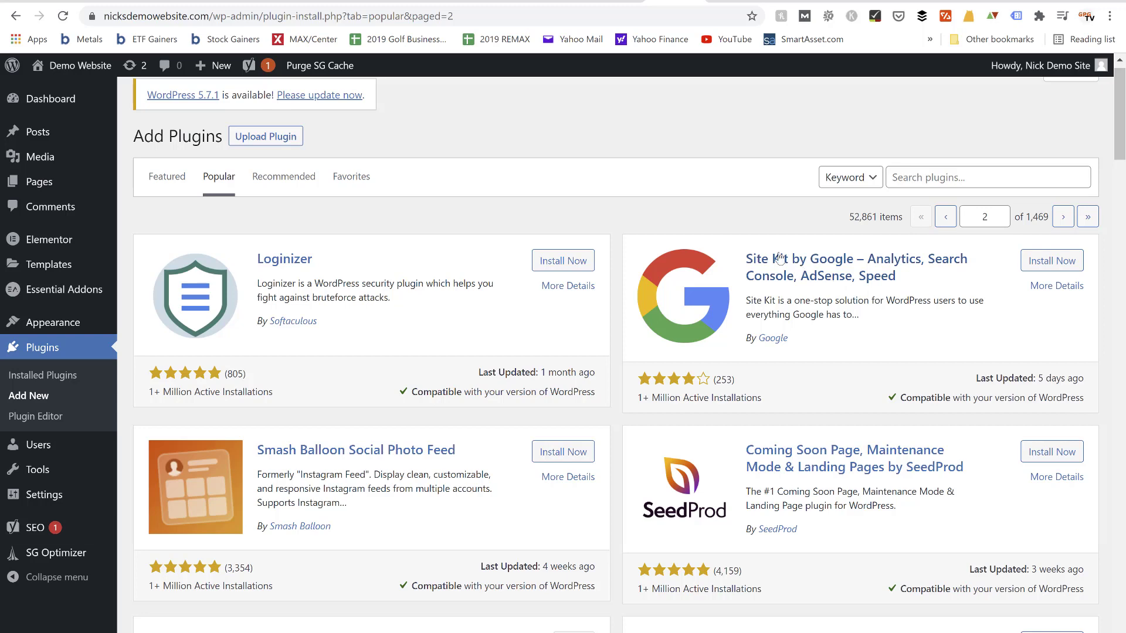
pyautogui.scroll(-2, 780, 261)
pyautogui.scroll(-5, 779, 256)
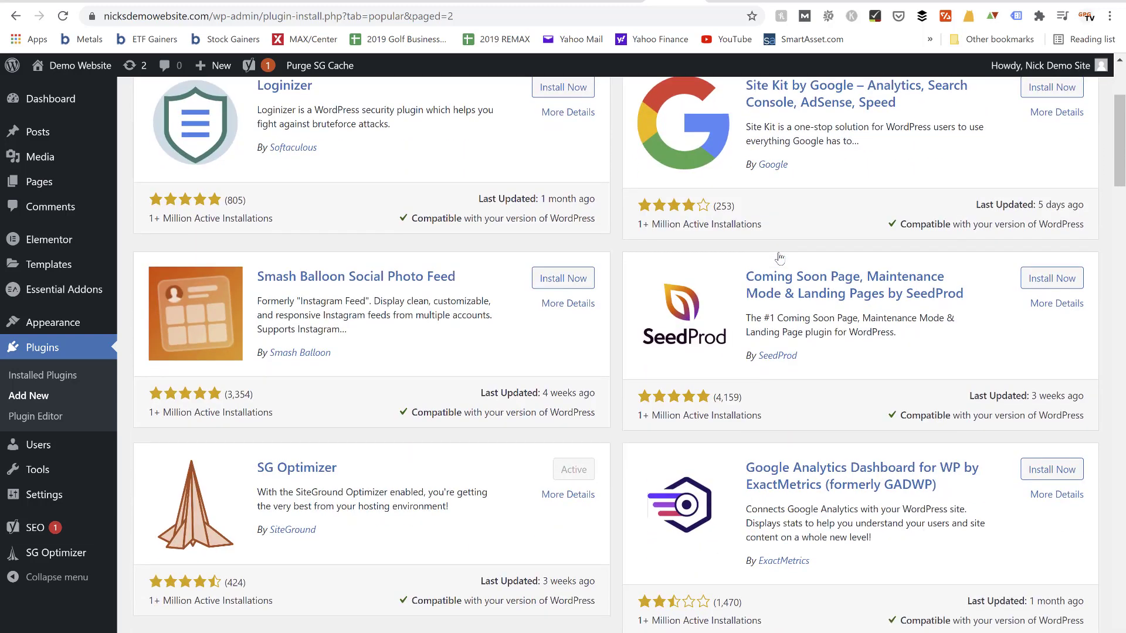
pyautogui.scroll(-1, 780, 258)
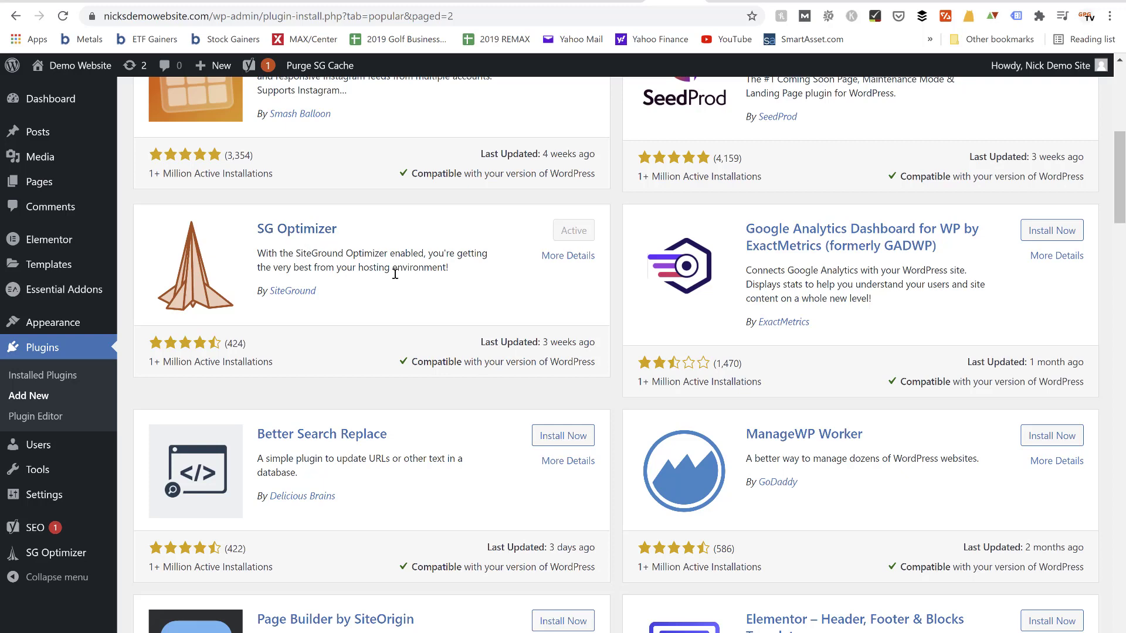
pyautogui.scroll(-1, 395, 274)
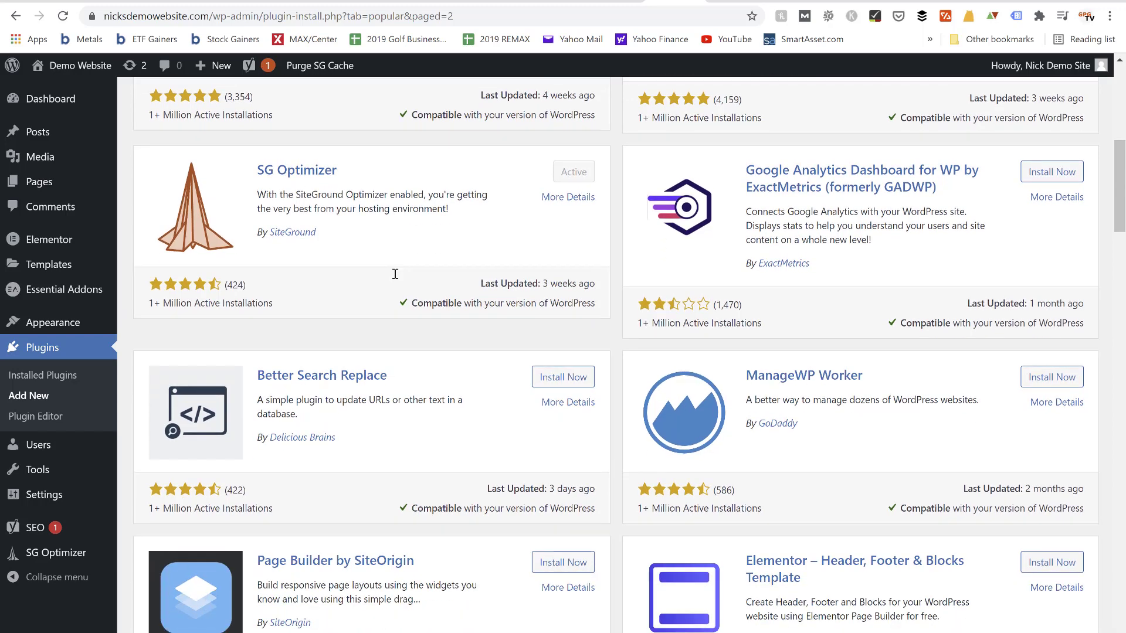
pyautogui.scroll(-2, 395, 274)
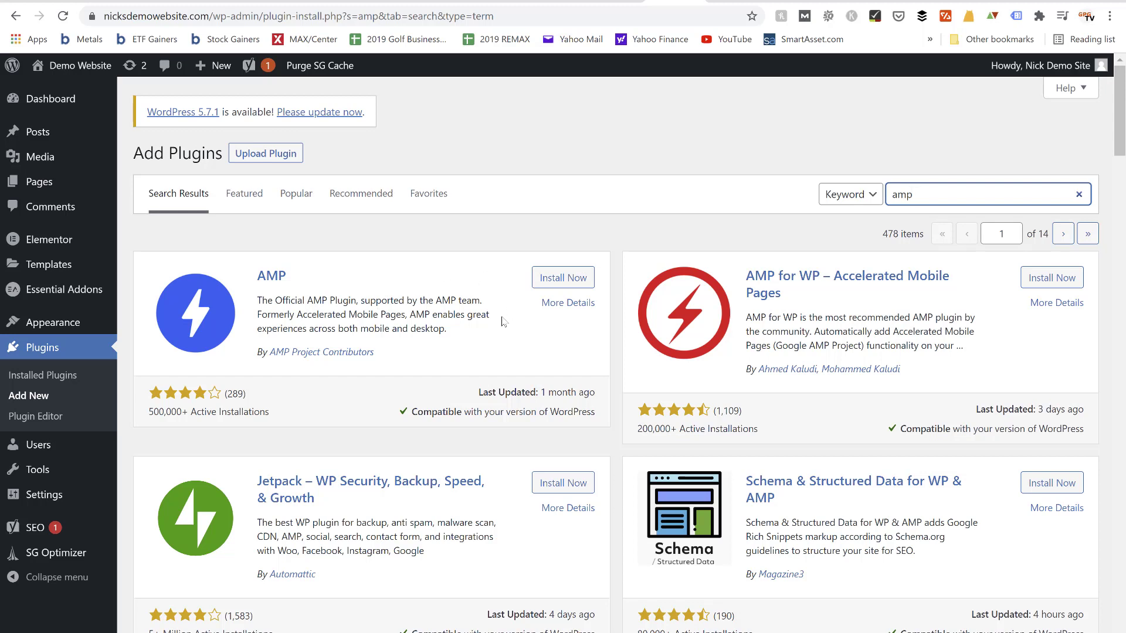
# Look through the plugin search results for "amp", including AMP, AMP for WP, Jetpack and Schema & Structured Data for WP & AMP
pyautogui.scroll(-1, 501, 321)
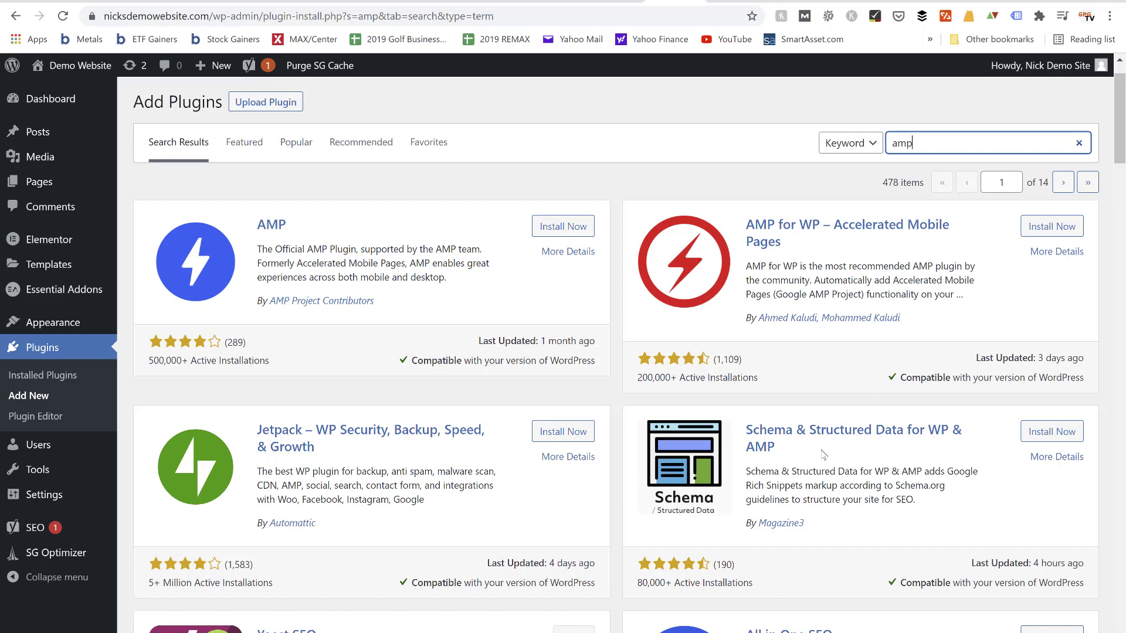
pyautogui.scroll(-1, 824, 455)
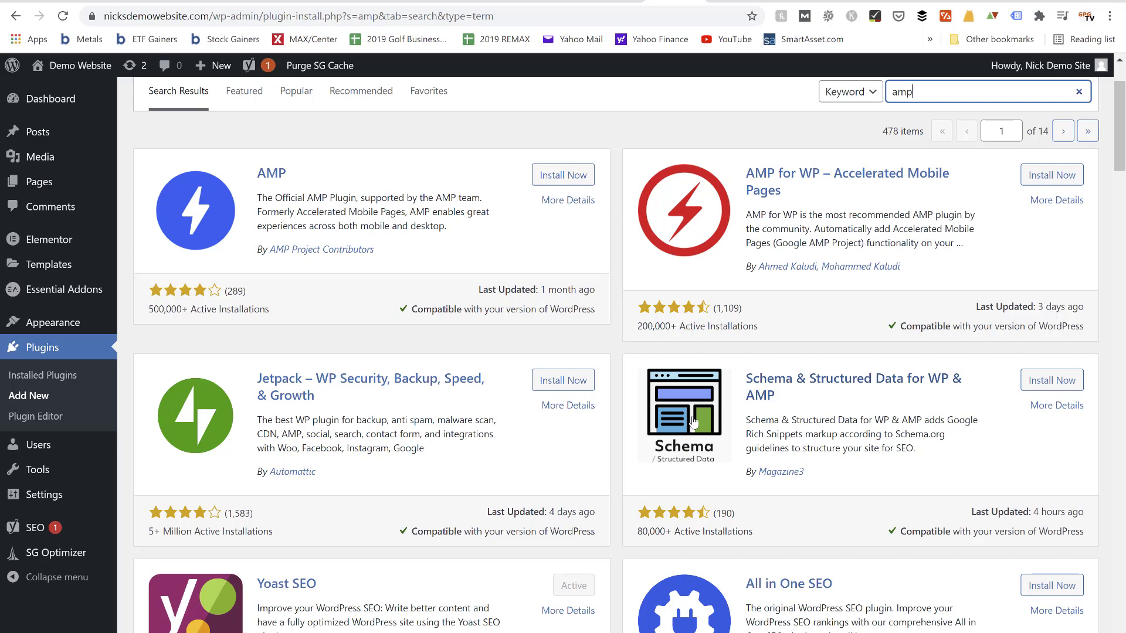
pyautogui.scroll(-1, 694, 423)
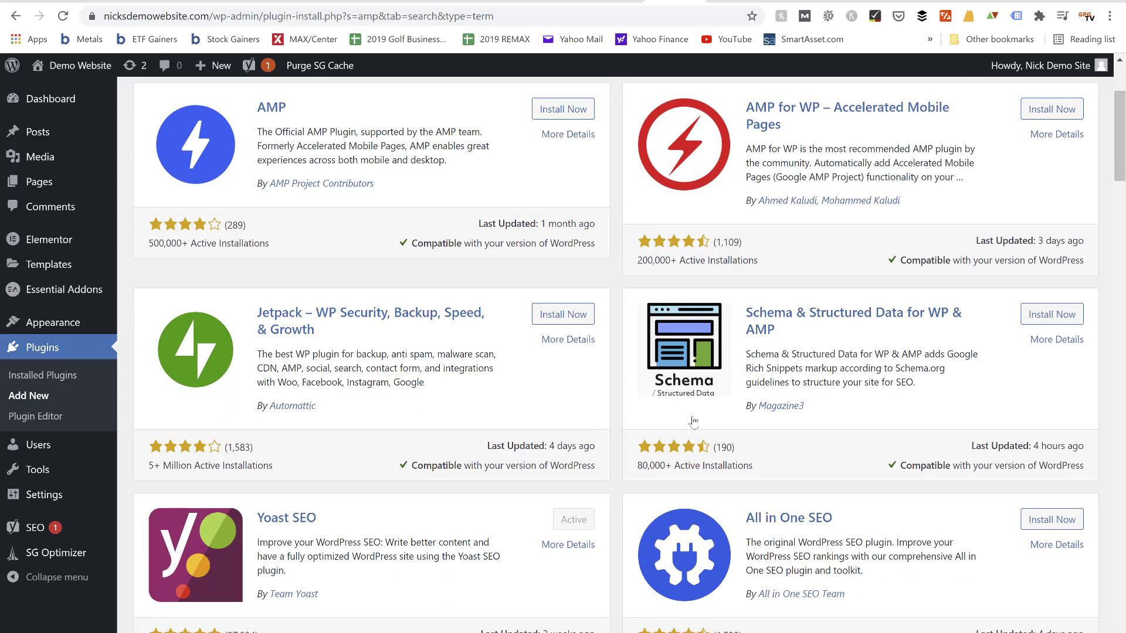
pyautogui.scroll(3, 694, 423)
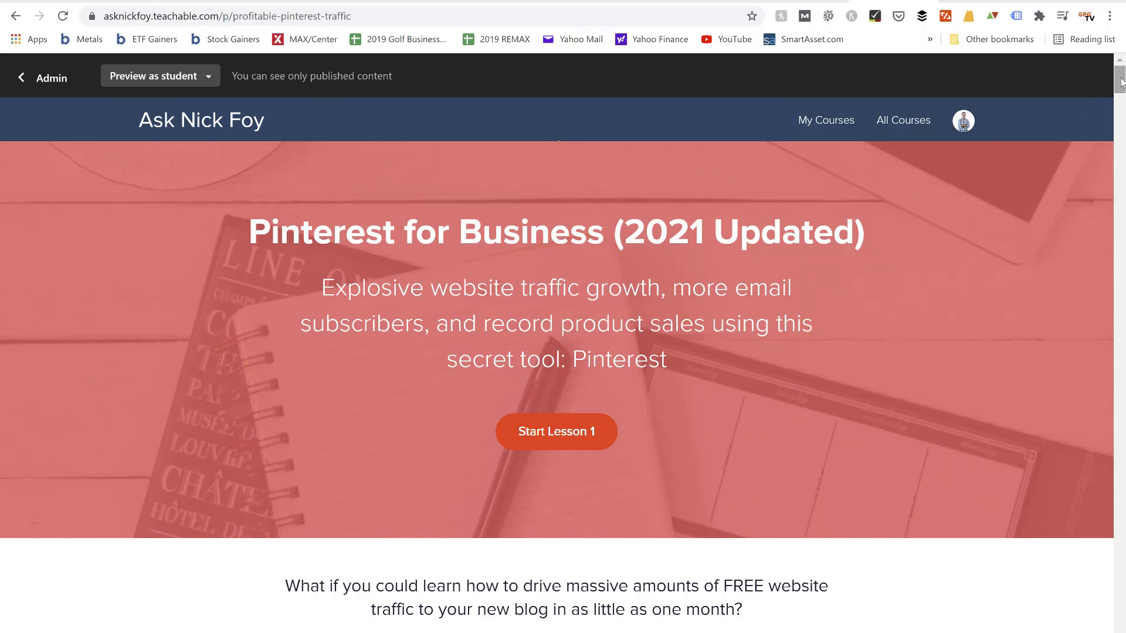
# View the curriculum on the Pinterest for Business (2021 Updated) course page, around the bonuses and The Beginner Basics of Pinterest
pyautogui.moveTo(1121, 82); pyautogui.dragTo(1122, 379)
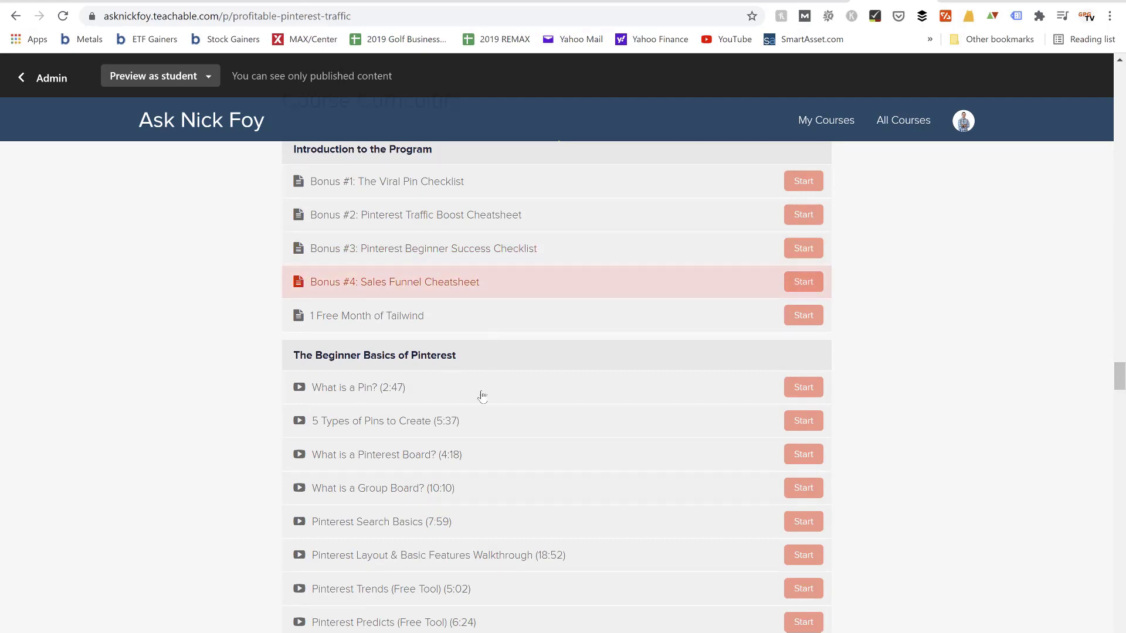
# Review the course curriculum from the Introduction to the Program bonuses through Pinterest account setup, viral content, traffic automation and affiliate marketing to Analytics and Tracking Stats
pyautogui.scroll(1, 469, 434)
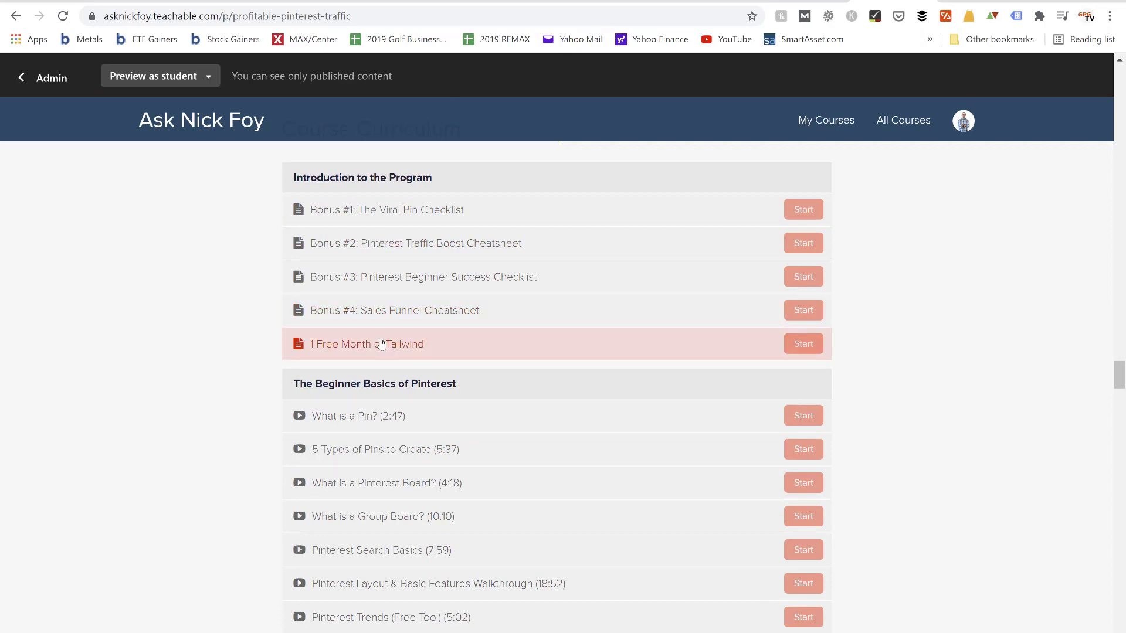
pyautogui.scroll(-3, 381, 343)
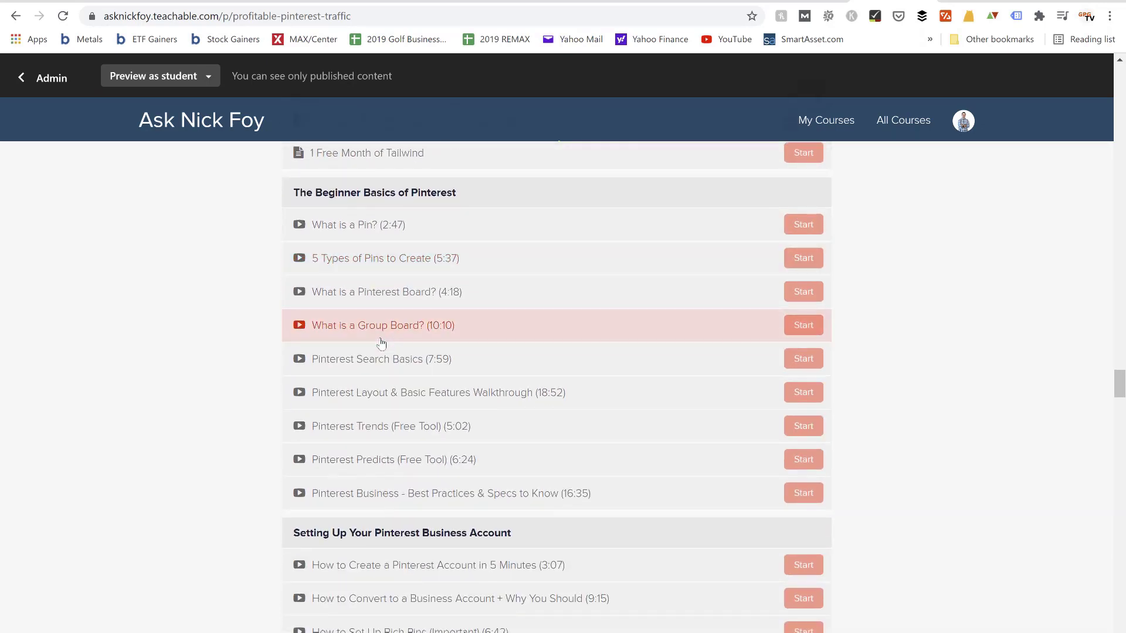
pyautogui.scroll(-4, 382, 343)
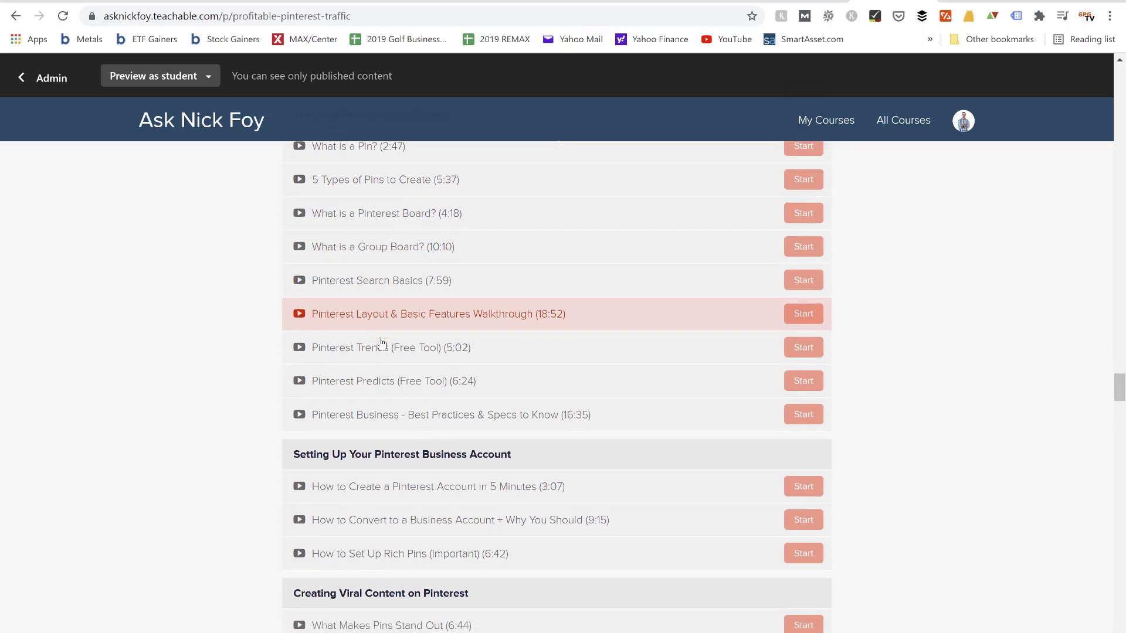
pyautogui.scroll(-1, 381, 343)
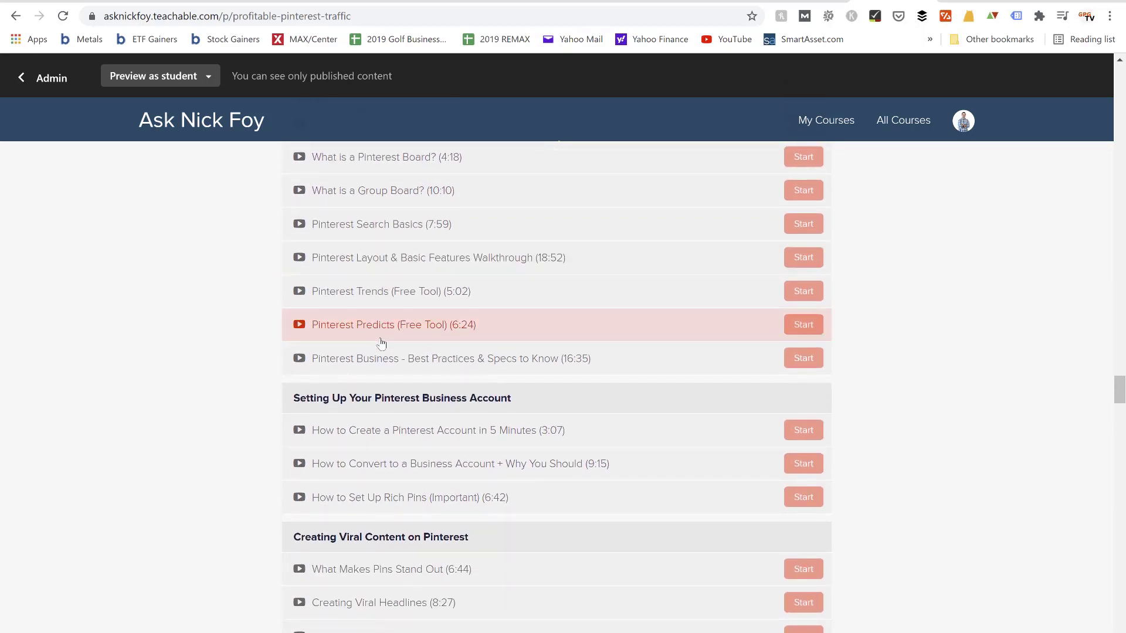
pyautogui.scroll(-2, 381, 343)
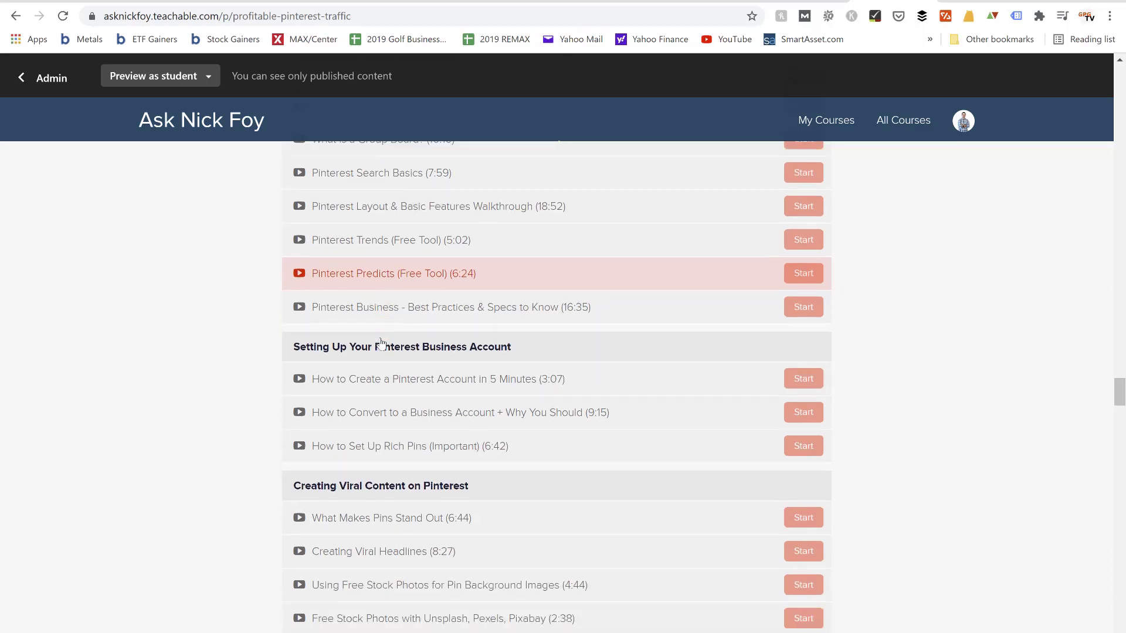
pyautogui.scroll(-4, 381, 343)
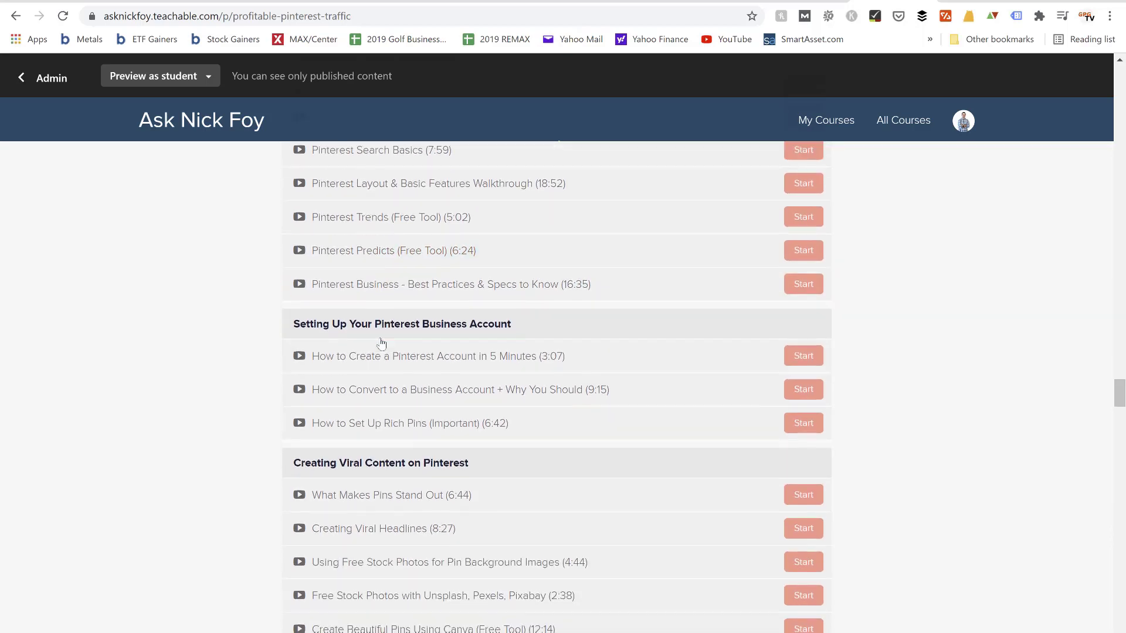
pyautogui.scroll(-1, 381, 343)
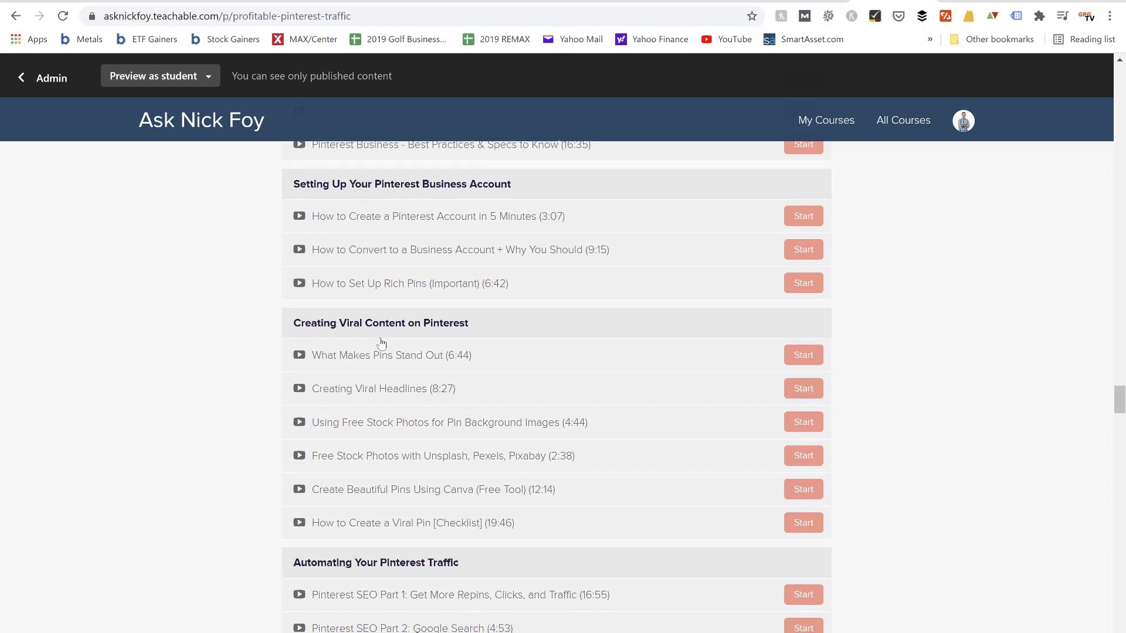
pyautogui.scroll(-3, 381, 343)
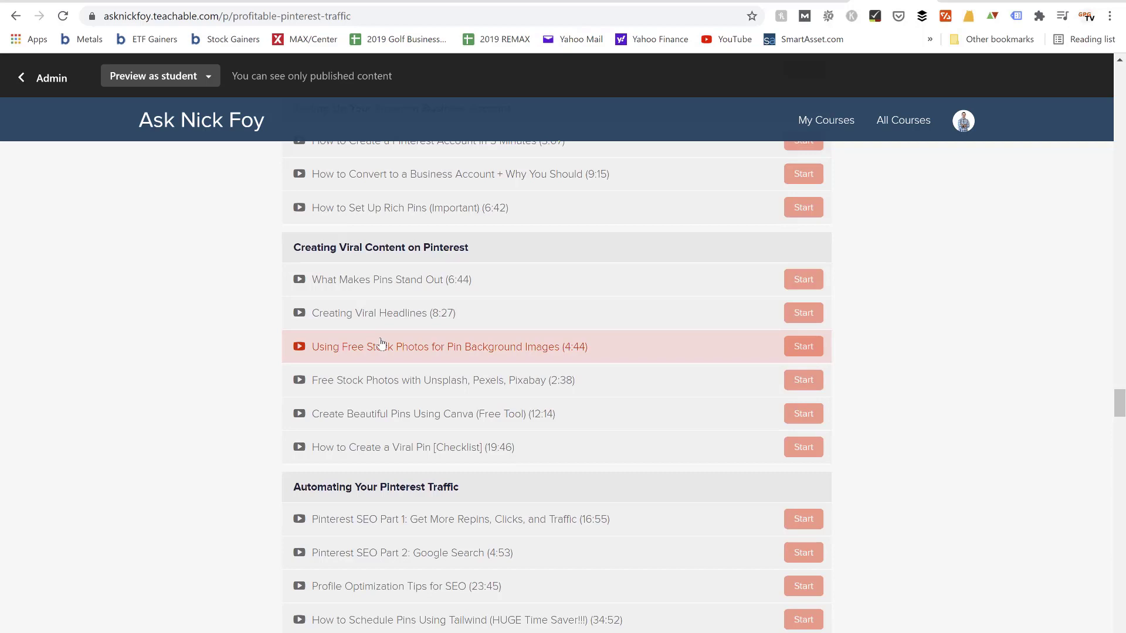
pyautogui.scroll(-1, 381, 343)
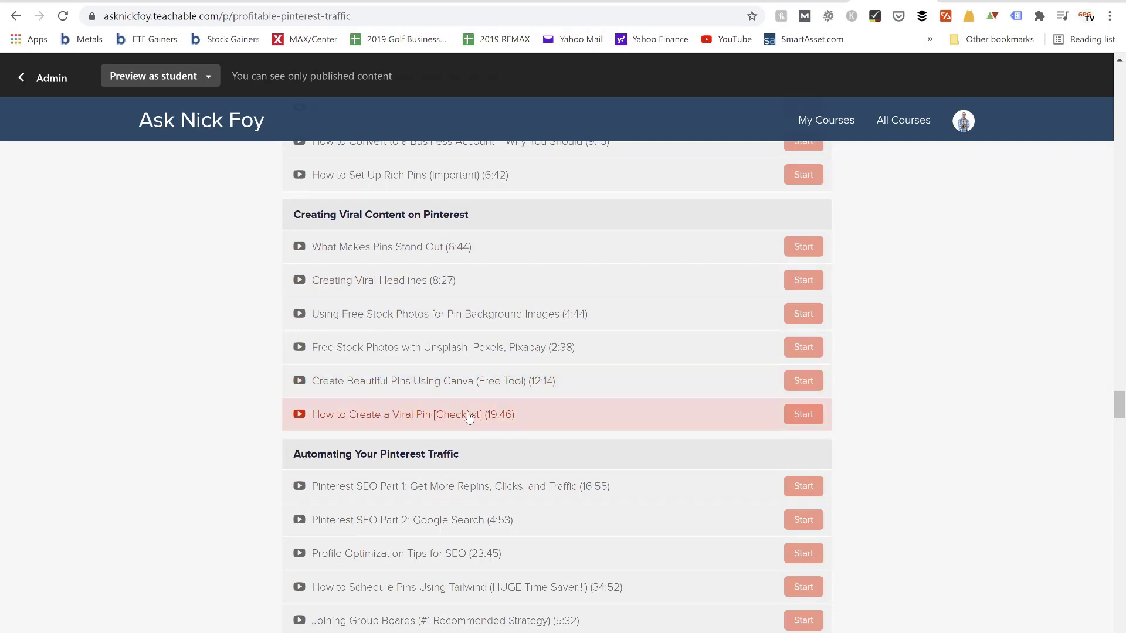
pyautogui.scroll(-4, 469, 417)
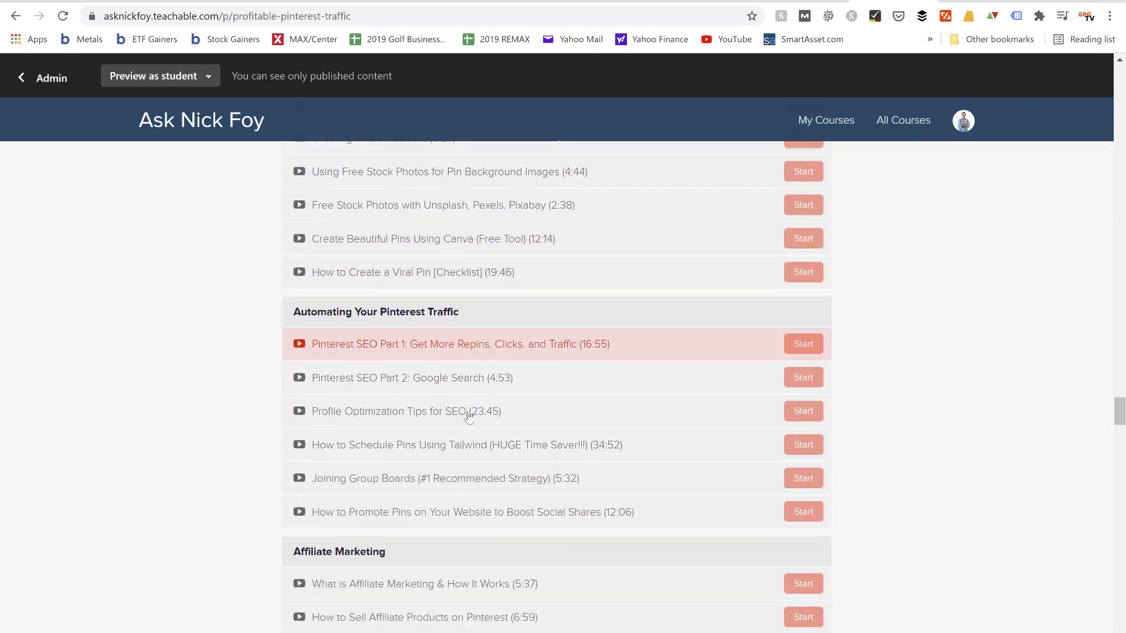
pyautogui.scroll(-1, 470, 417)
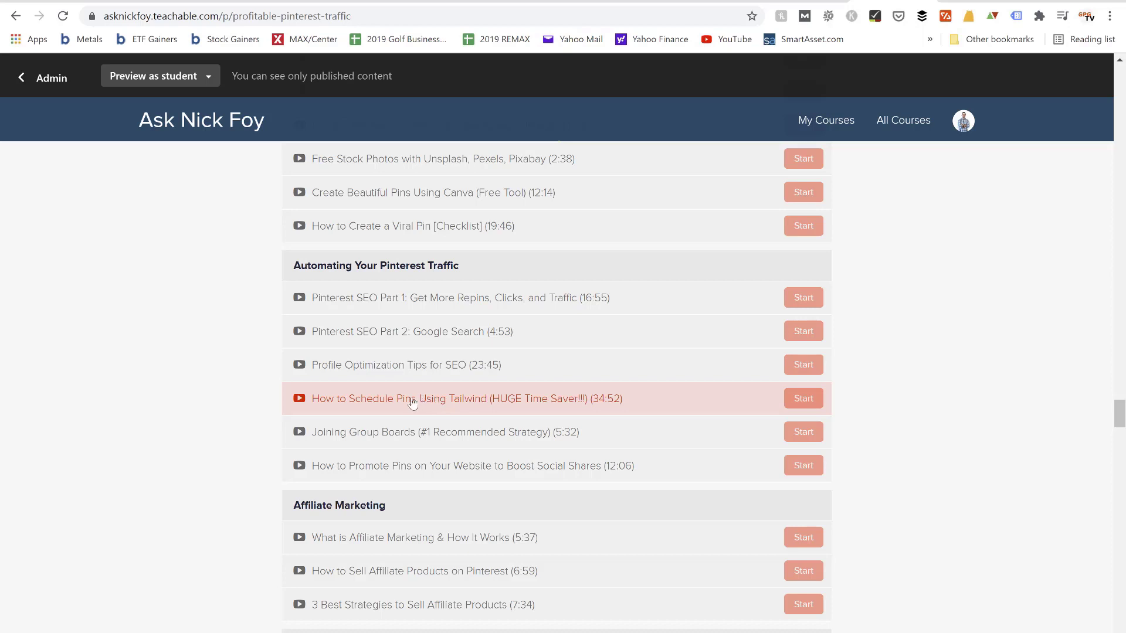
pyautogui.scroll(-5, 412, 402)
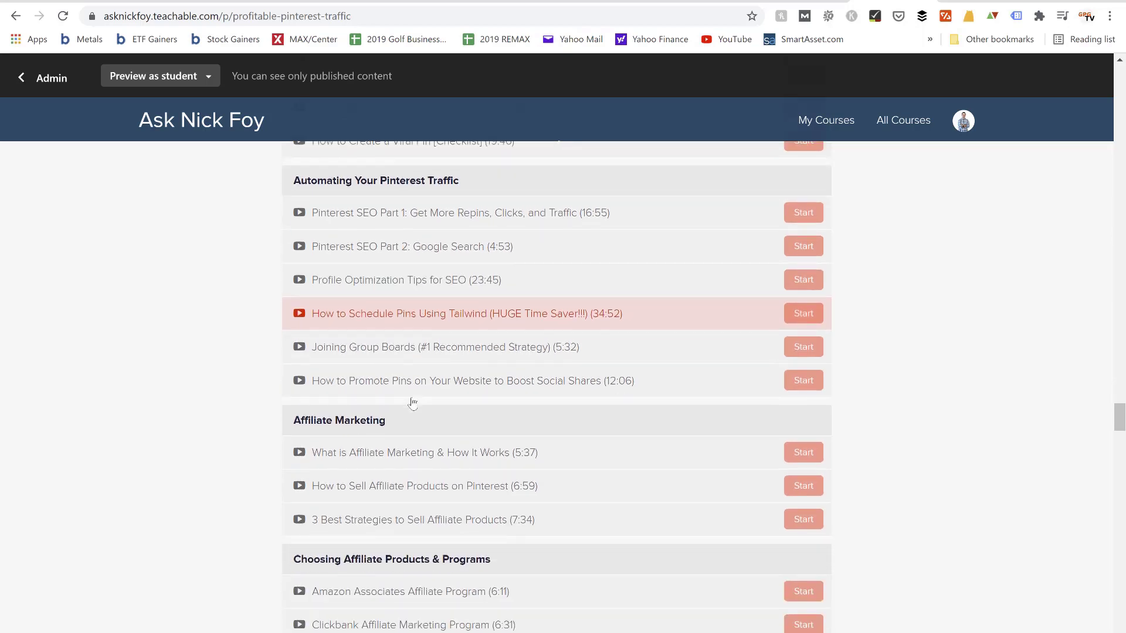
pyautogui.scroll(-3, 413, 403)
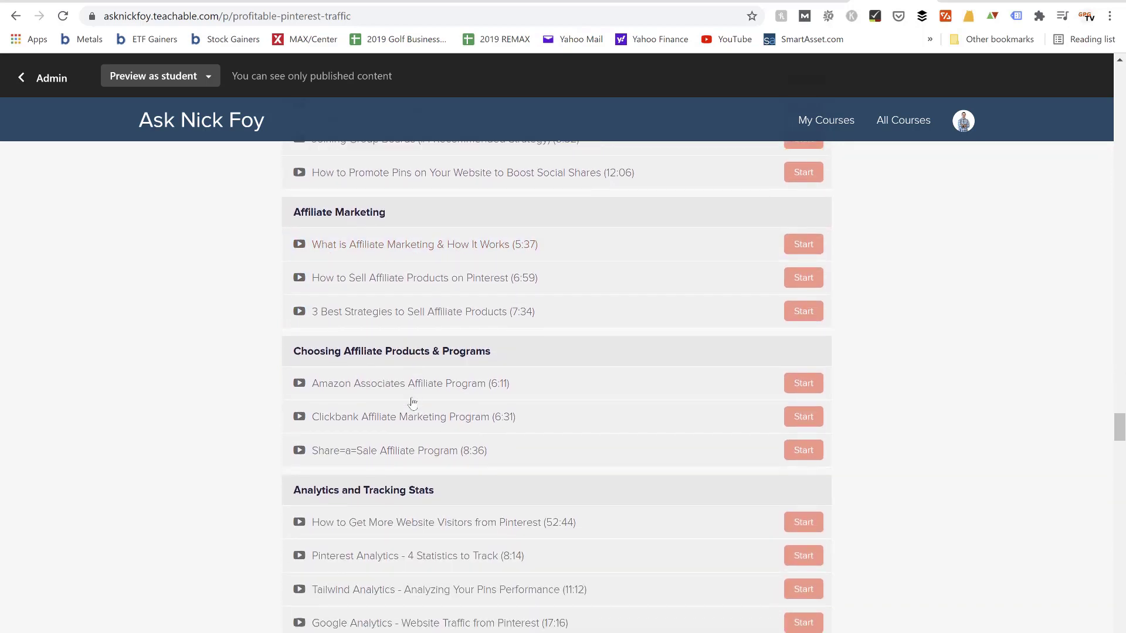
# Return to the start of the Course Curriculum and highlight the teachable.com site domain in the page address
pyautogui.scroll(7, 413, 403)
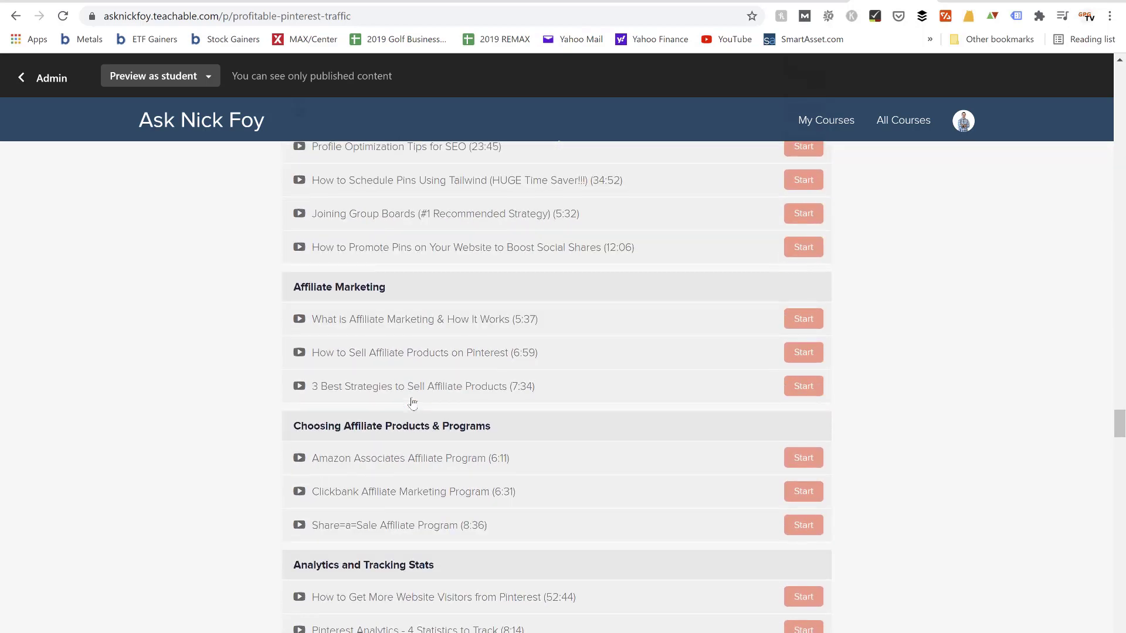
pyautogui.scroll(7, 413, 402)
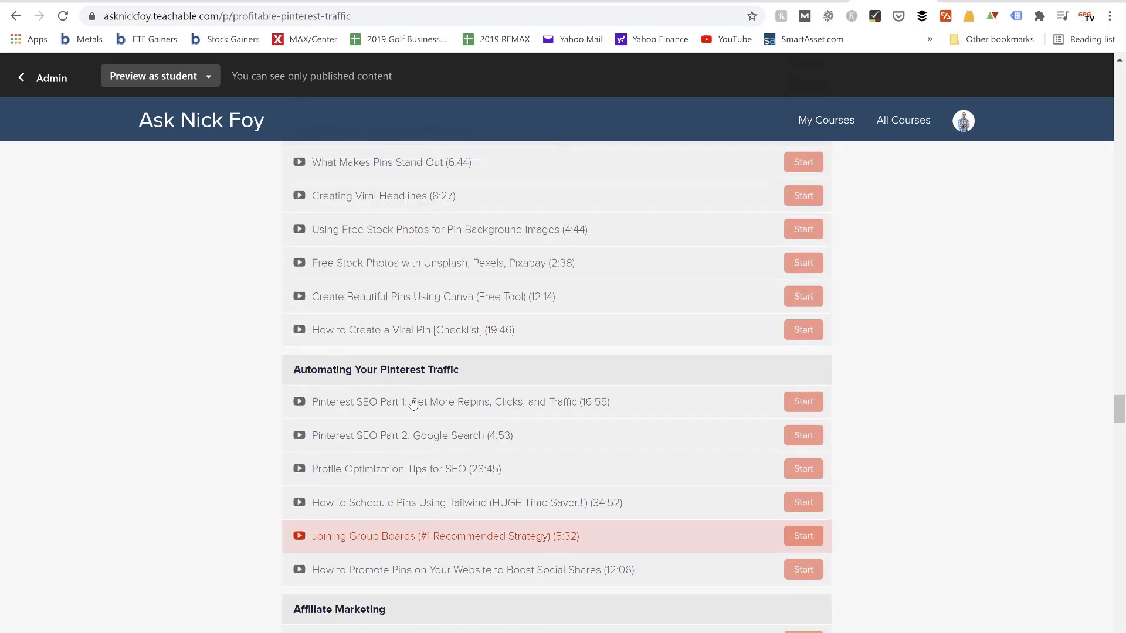
pyautogui.scroll(6, 412, 403)
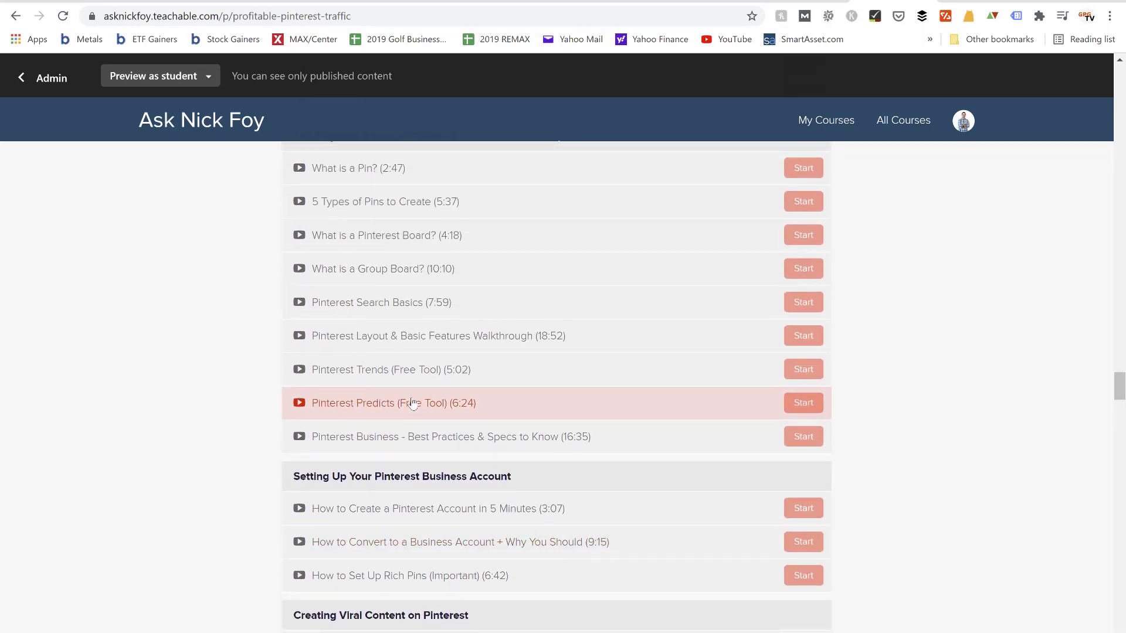
pyautogui.scroll(3, 413, 403)
pyautogui.scroll(2, 413, 403)
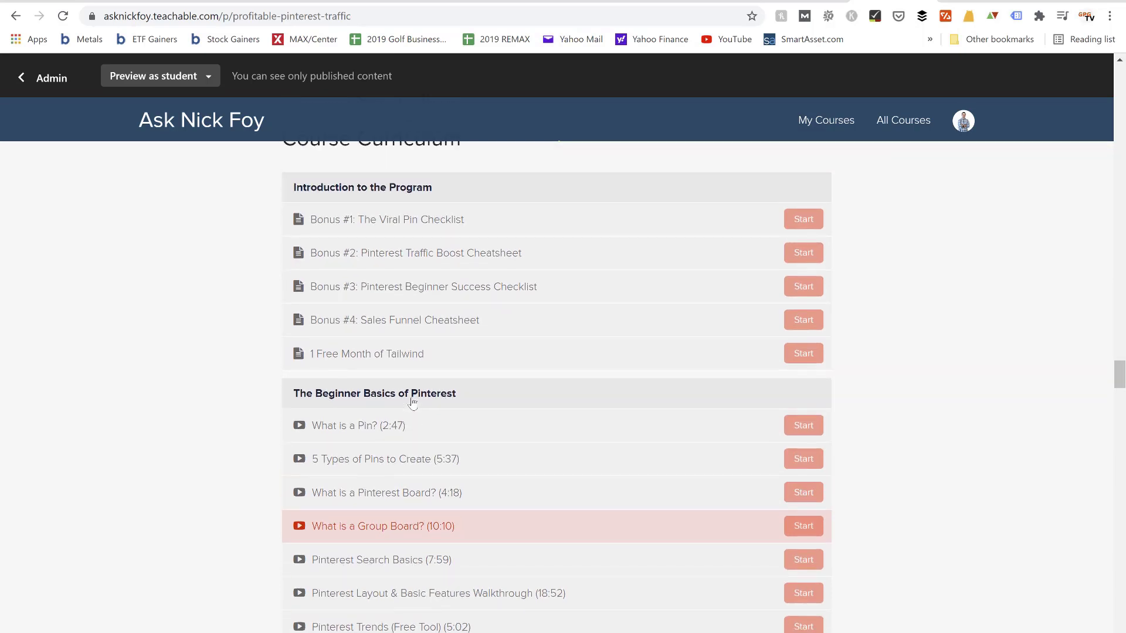
pyautogui.scroll(1, 412, 402)
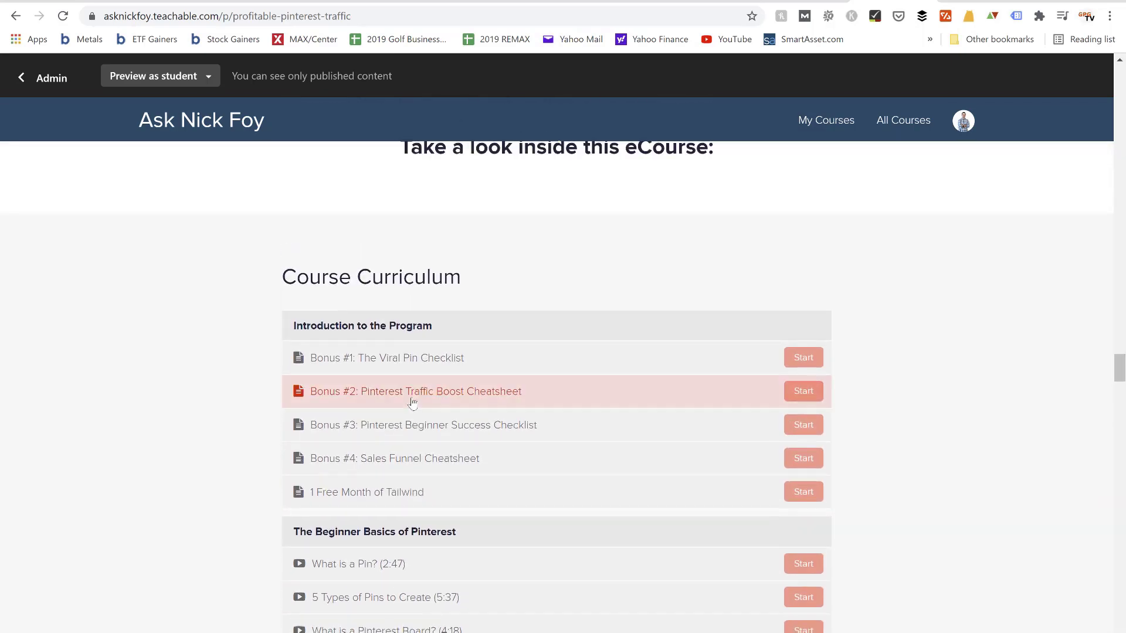
pyautogui.scroll(2, 413, 402)
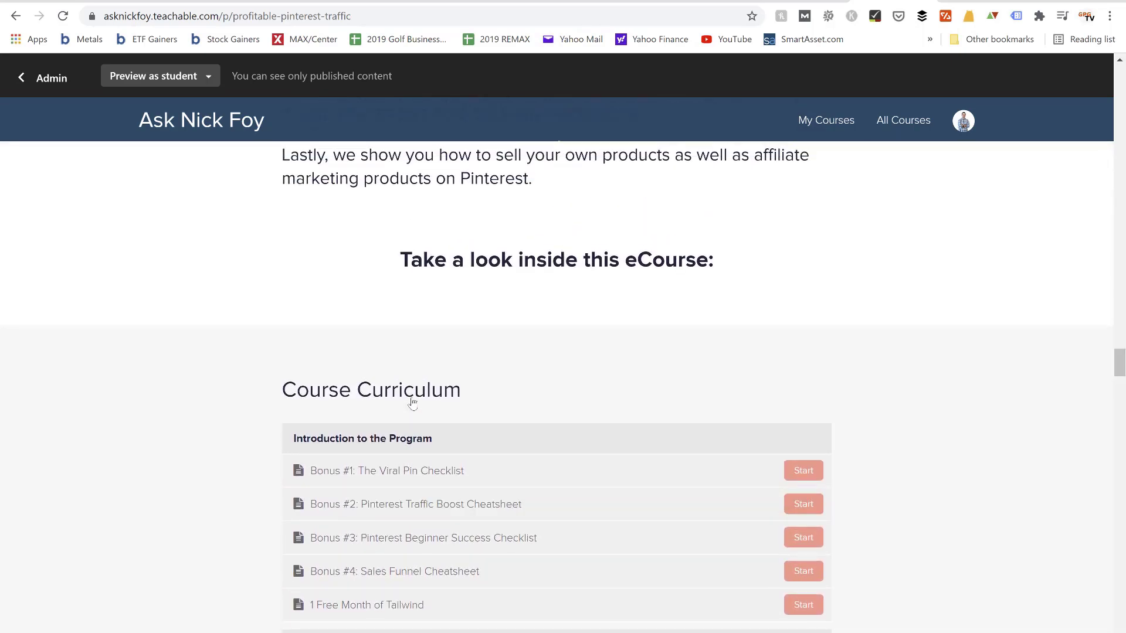
pyautogui.scroll(-2, 412, 403)
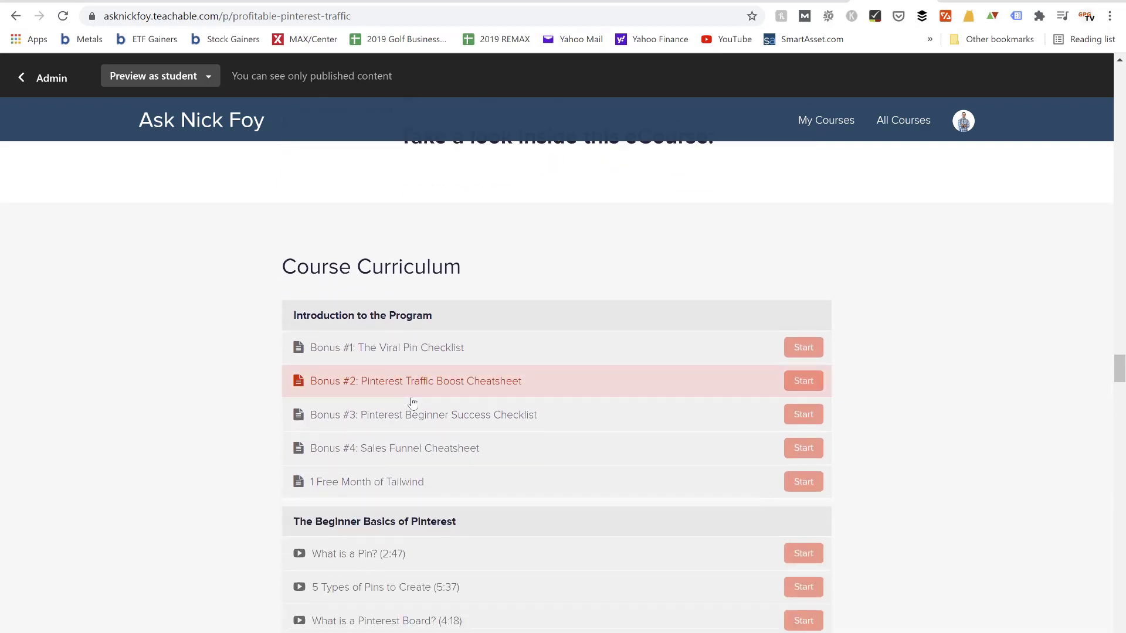
pyautogui.scroll(-1, 412, 402)
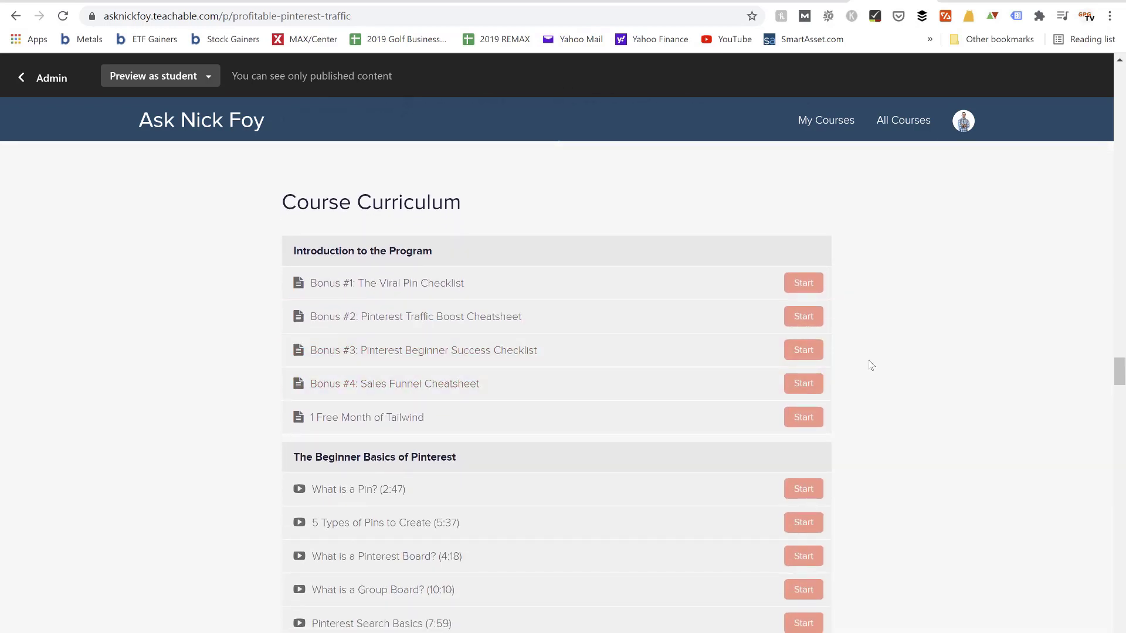
pyautogui.scroll(-1, 871, 365)
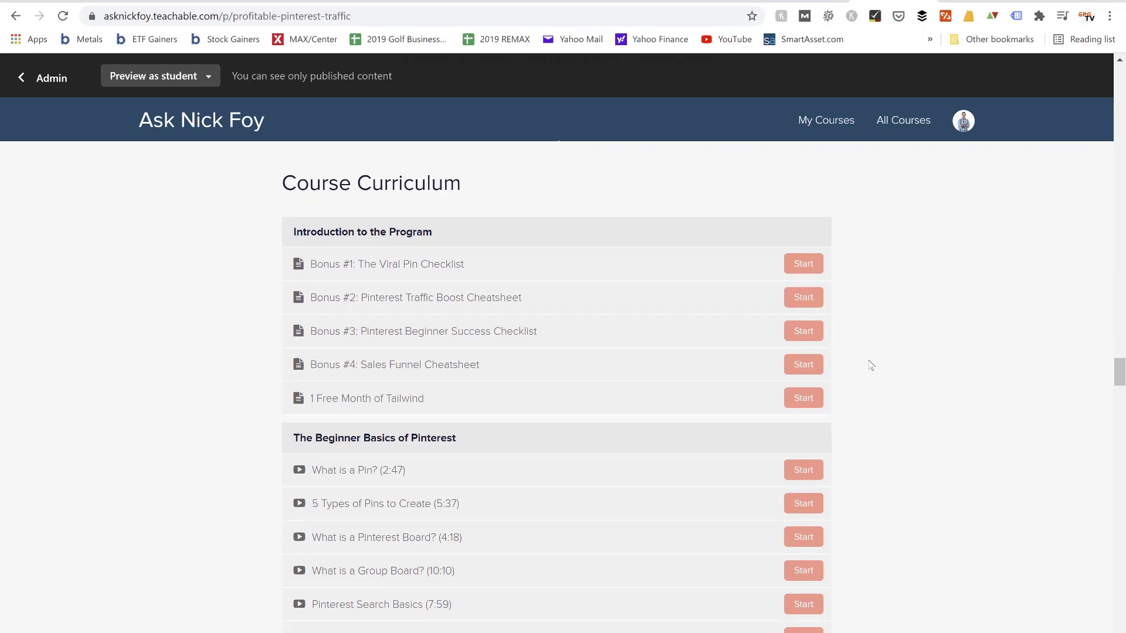
pyautogui.moveTo(104, 16); pyautogui.dragTo(217, 13)
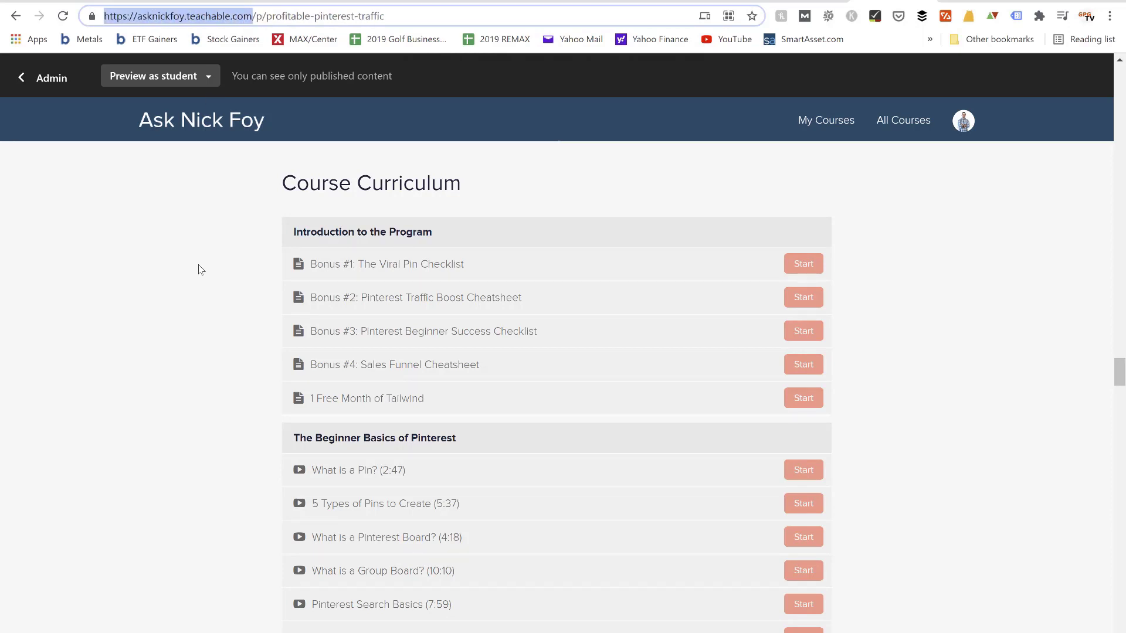